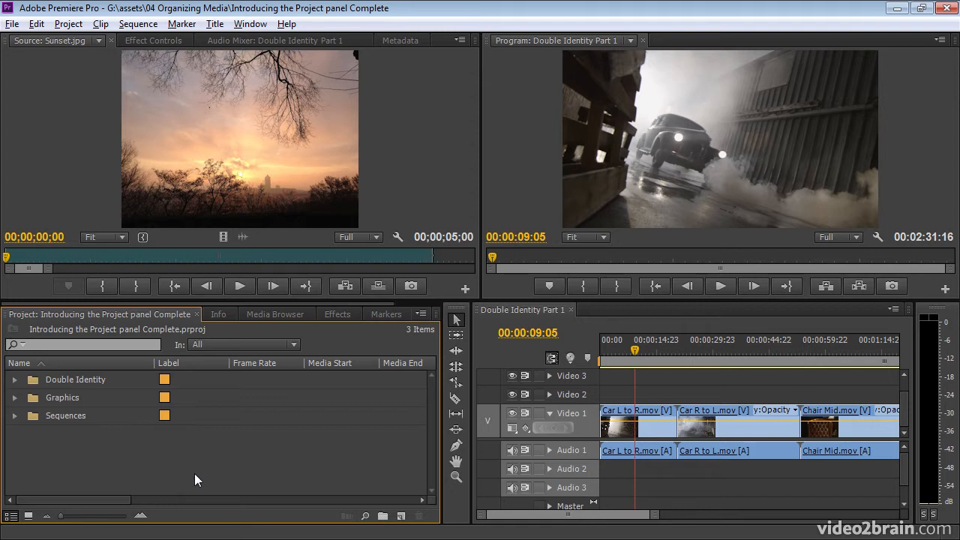
Widen and heighten the Project panel, then click through the Sequences, Graphics and Double Identity bins.
left_click_drag(443, 395, 507, 396)
left_click_drag(472, 300, 472, 268)
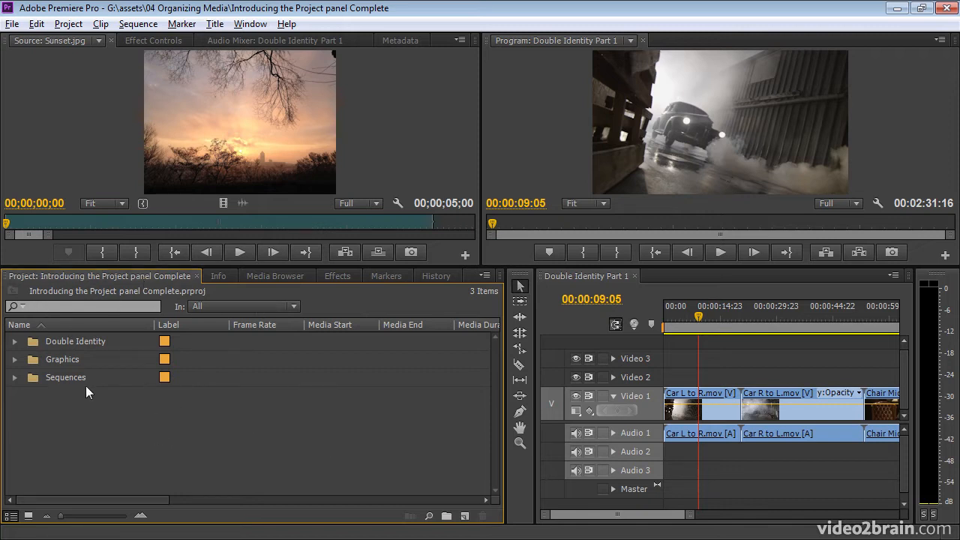
left_click(34, 378)
left_click(33, 361)
left_click(34, 345)
left_click(57, 421)
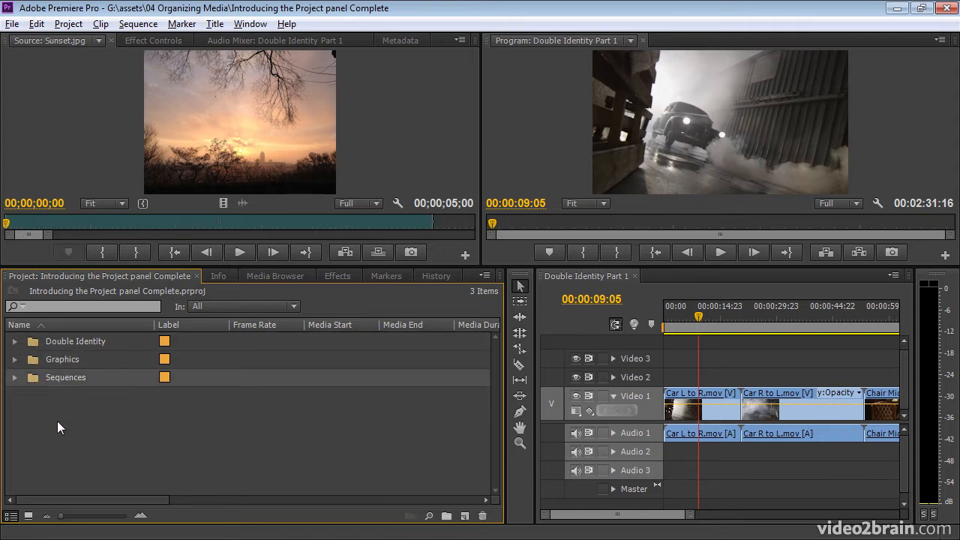
Scroll the list's columns and expand the Double Identity bin to show its 23.976 fps clips.
left_click_drag(96, 495, 437, 513)
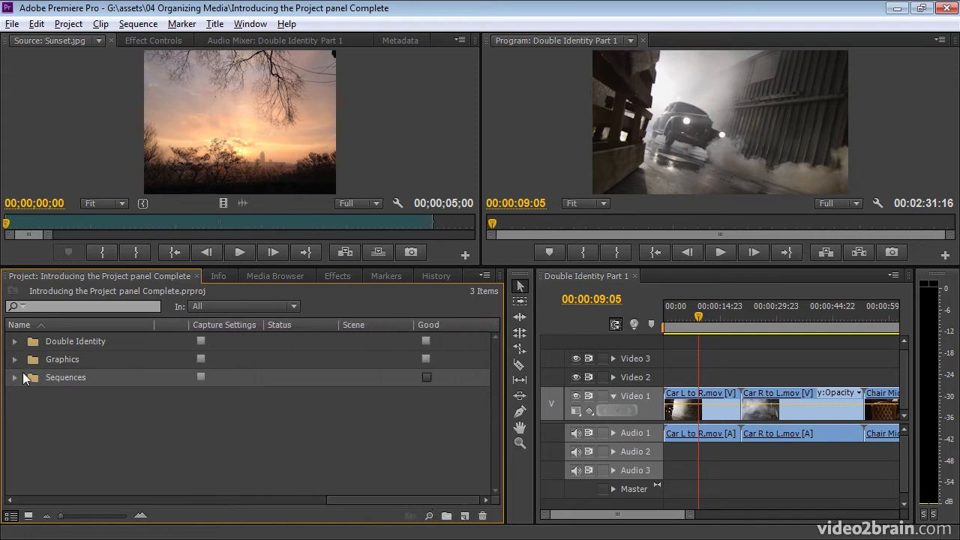
left_click_drag(341, 501, 5, 488)
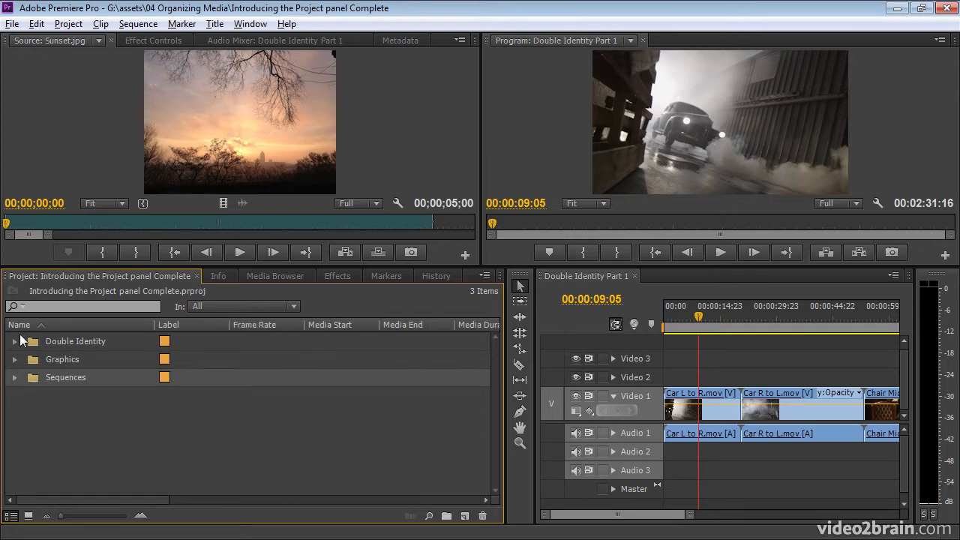
left_click(15, 342)
left_click(31, 343)
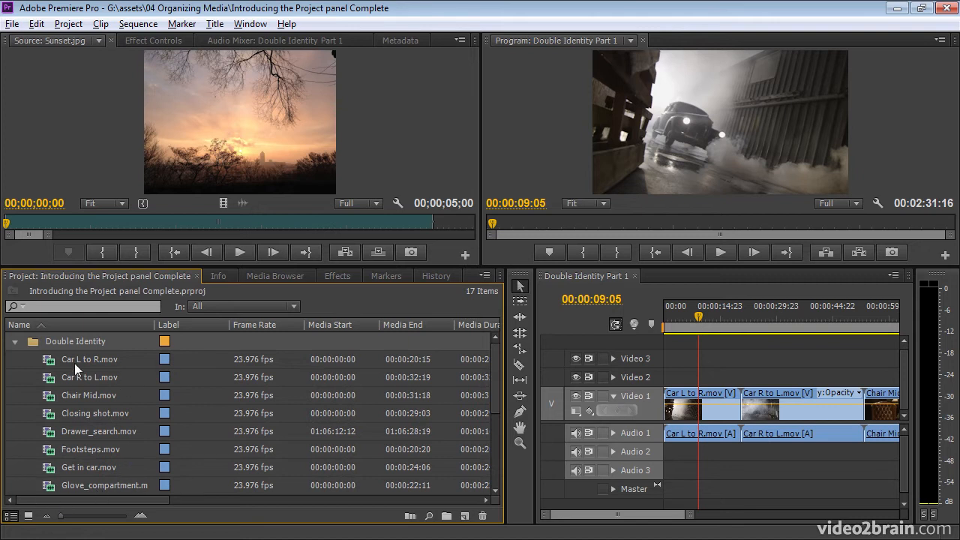
left_click_drag(71, 498, 15, 534)
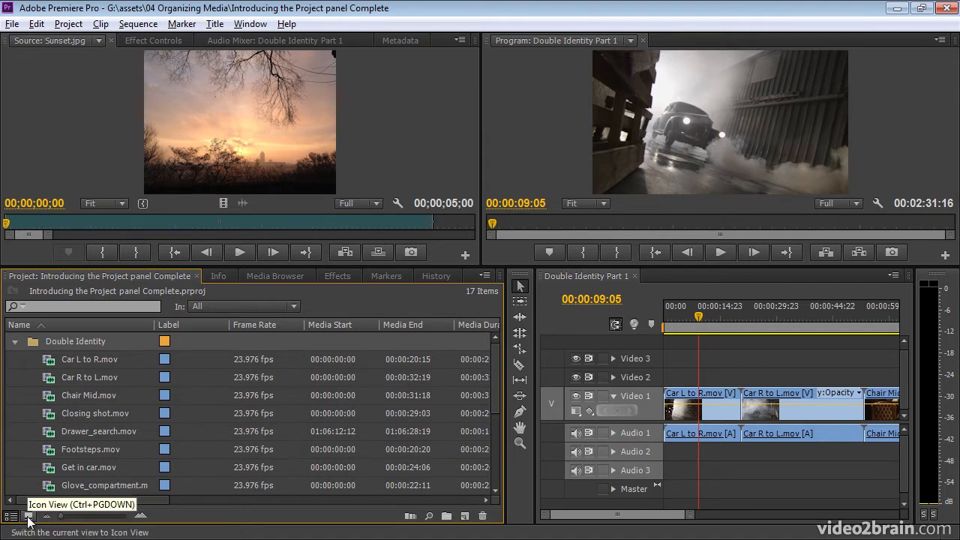
Switch to Icon View, open the Double Identity bin alone, and enlarge it around its 14 thumbnails.
left_click(29, 516)
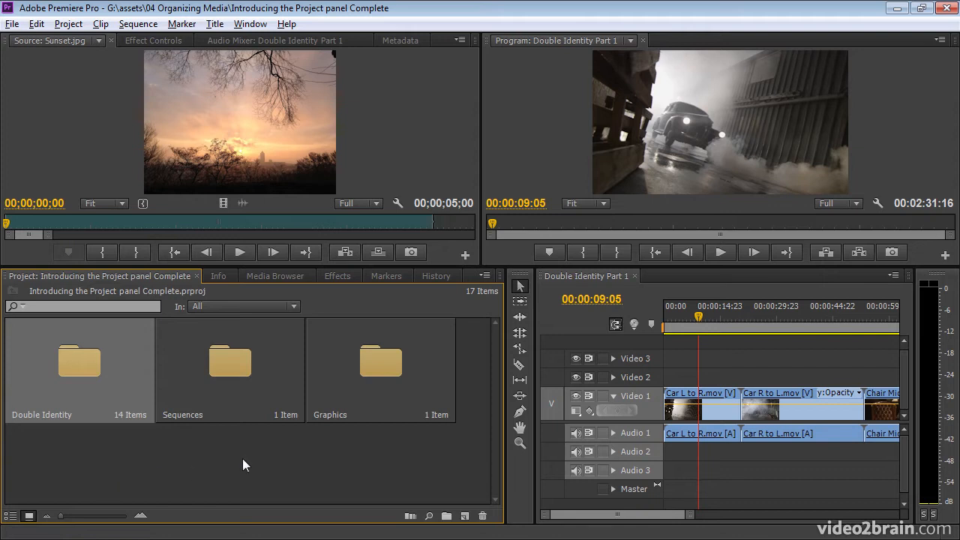
double_click(89, 358)
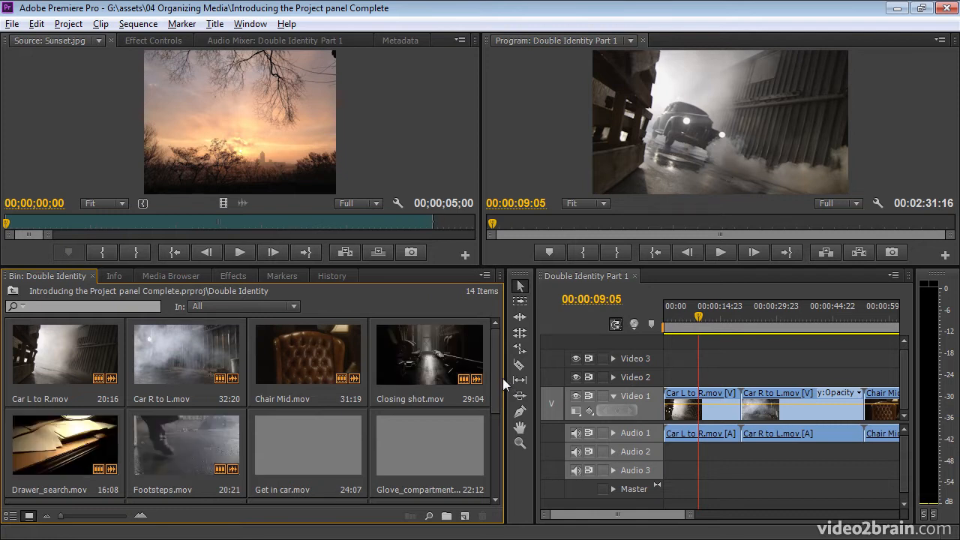
left_click_drag(504, 379, 589, 382)
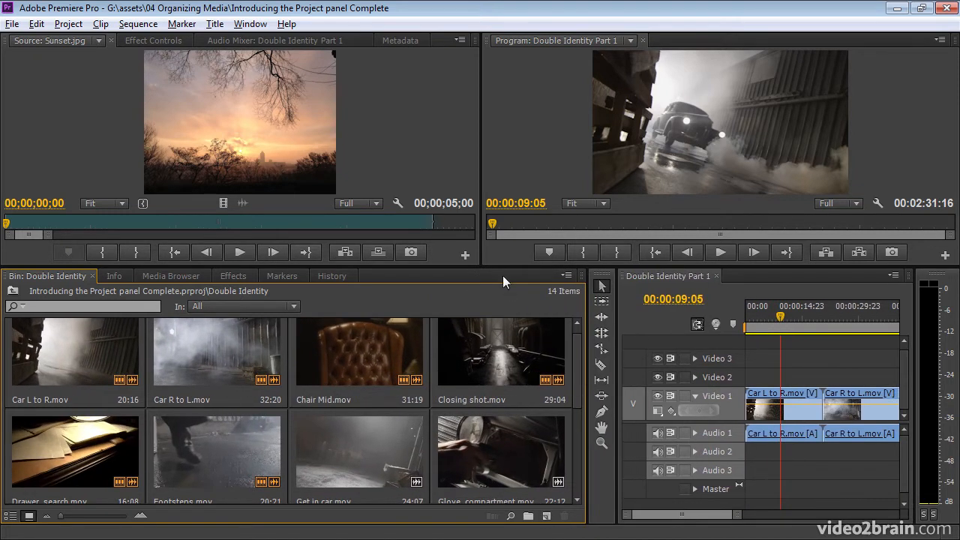
left_click_drag(505, 266, 504, 219)
left_click_drag(579, 344, 578, 314)
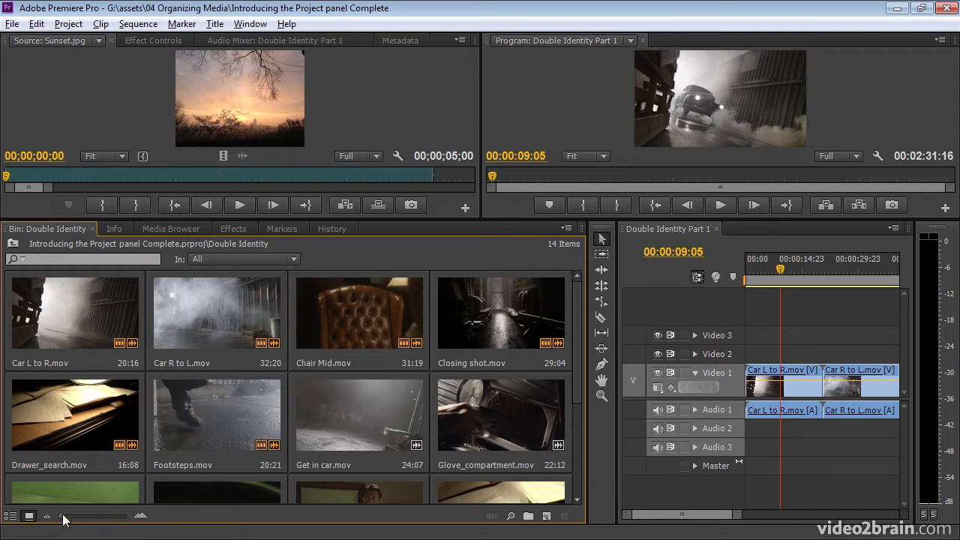
Enlarge the thumbnails to two per row and scrub Car R to L.mov to a later frame.
left_click_drag(62, 517, 105, 518)
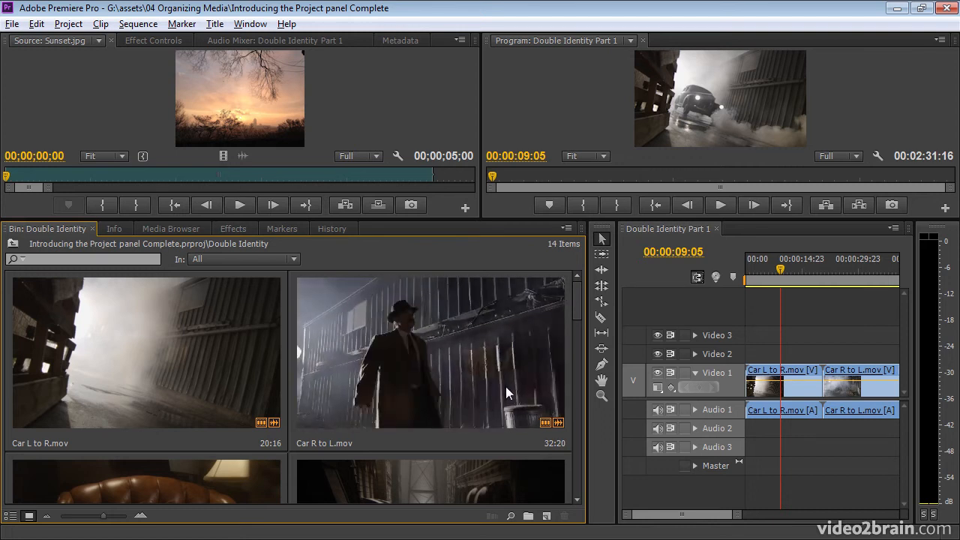
left_click(370, 374)
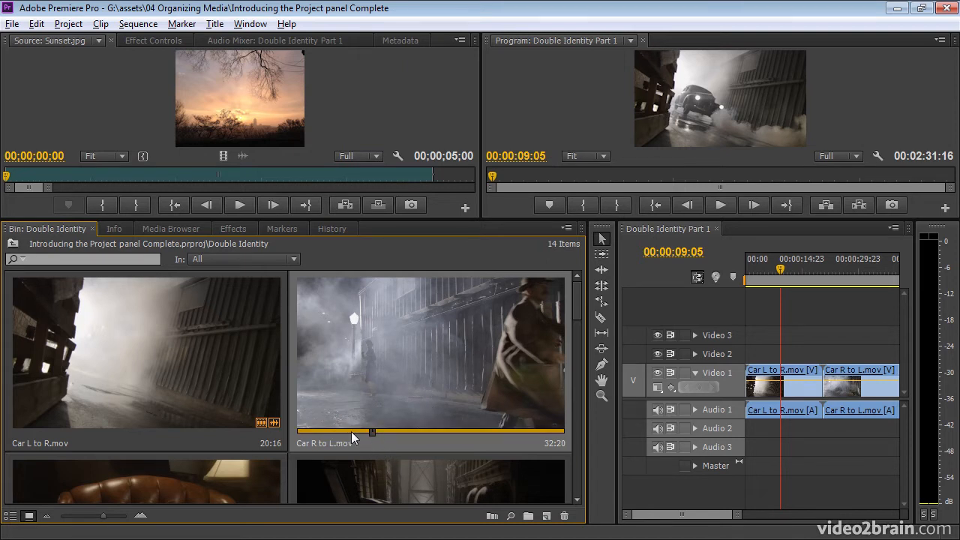
mouse_move(372, 433)
left_mouse_down()
mouse_move(387, 432)
mouse_move(349, 433)
mouse_move(380, 430)
mouse_move(367, 432)
left_mouse_up()
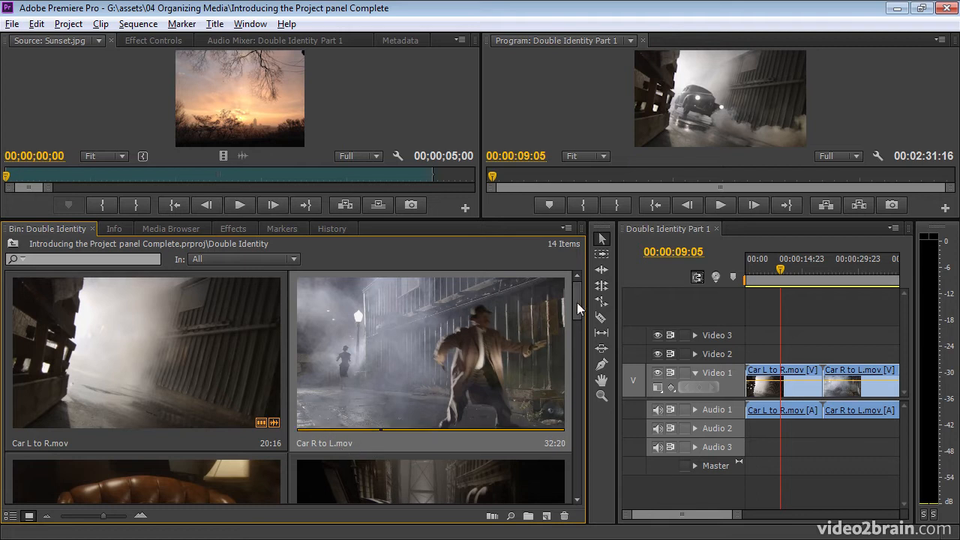
Load Car R to L.mov in the Source monitor, then start deleting Car L to R.mov from the bin.
double_click(478, 381)
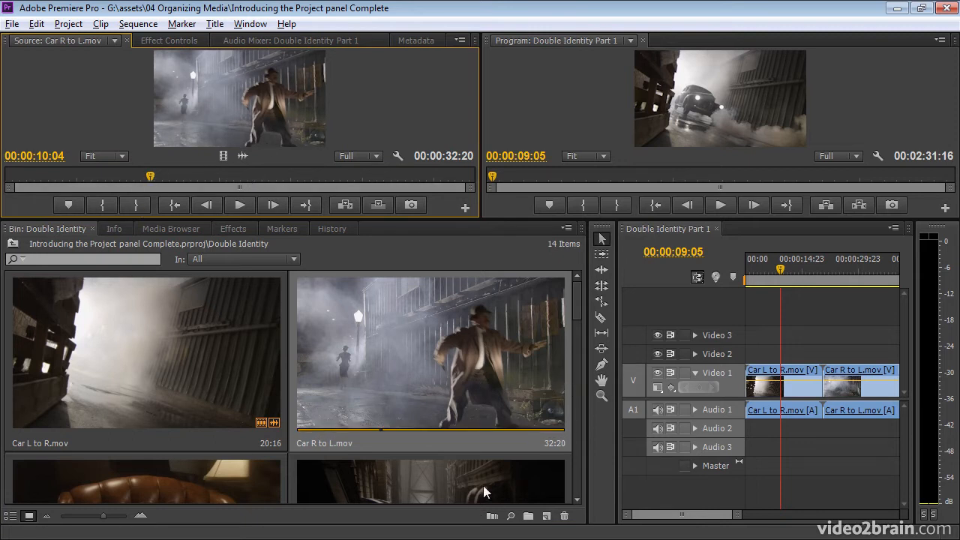
left_click(170, 391)
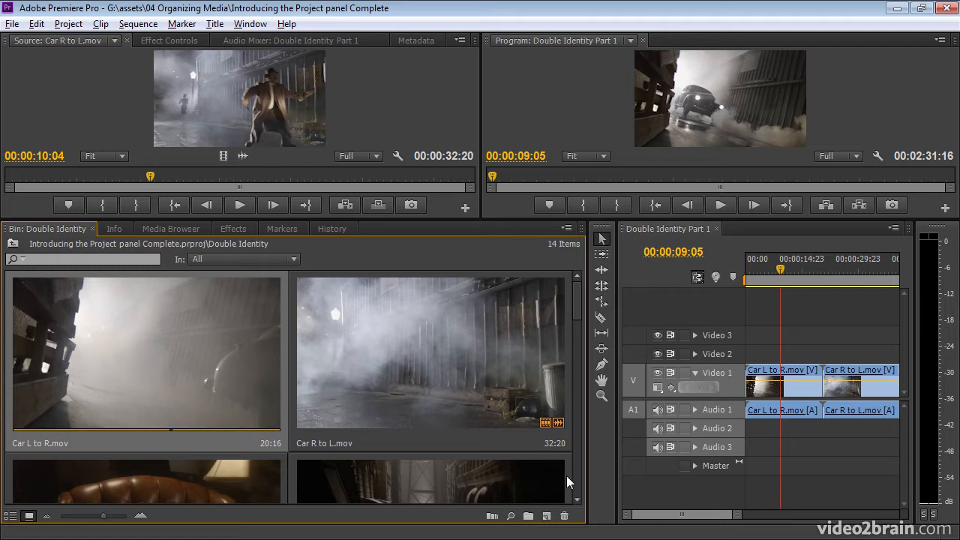
left_click(565, 517)
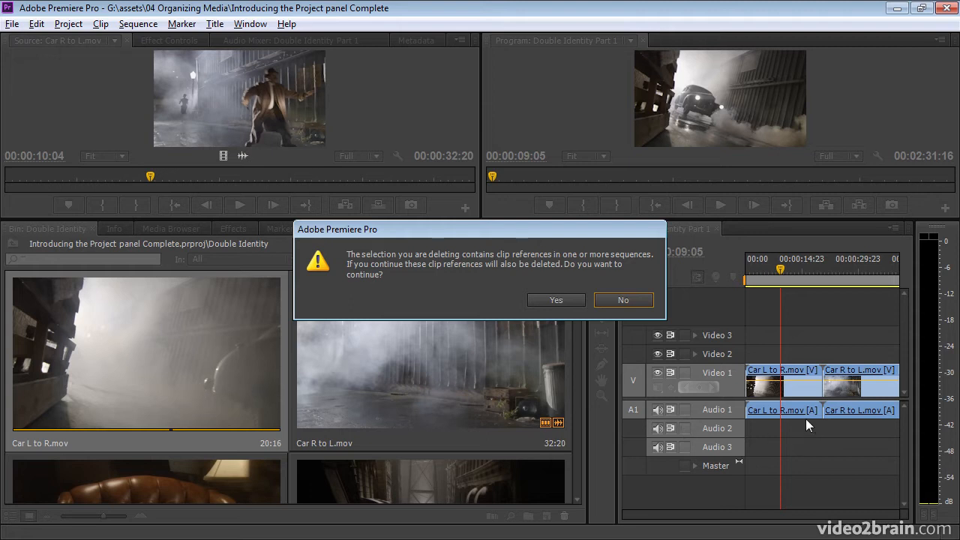
Confirm deleting Car L to R.mov with its sequence references, then show the New Item list.
left_click(554, 300)
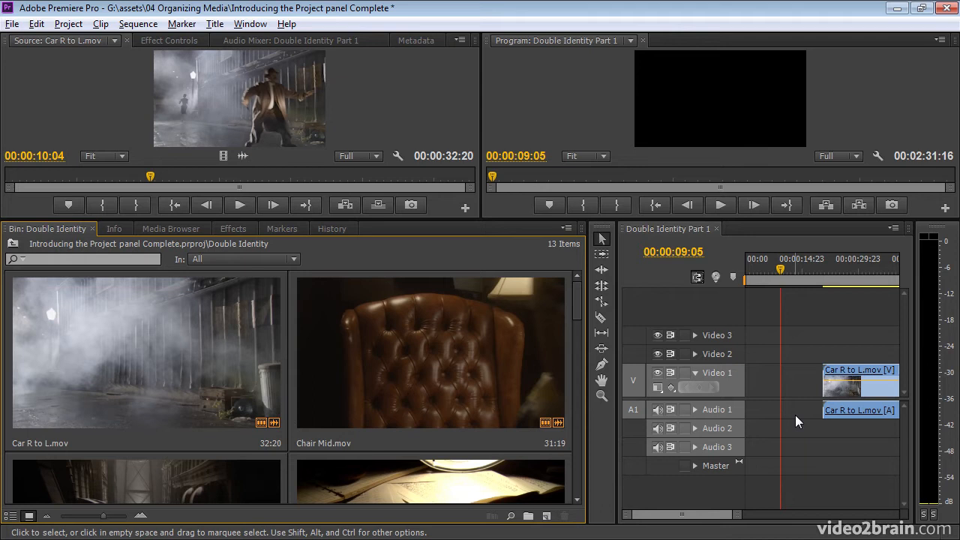
left_click(548, 517)
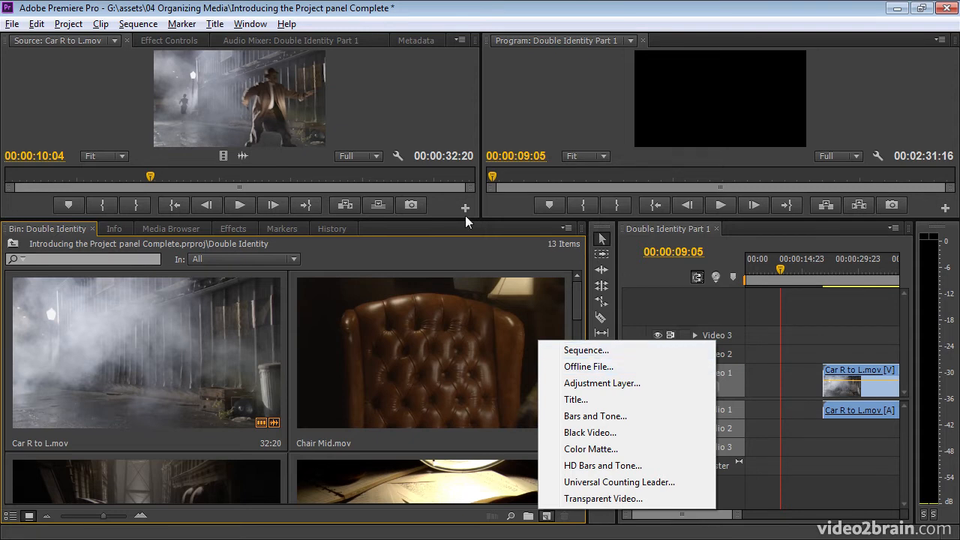
left_click(12, 24)
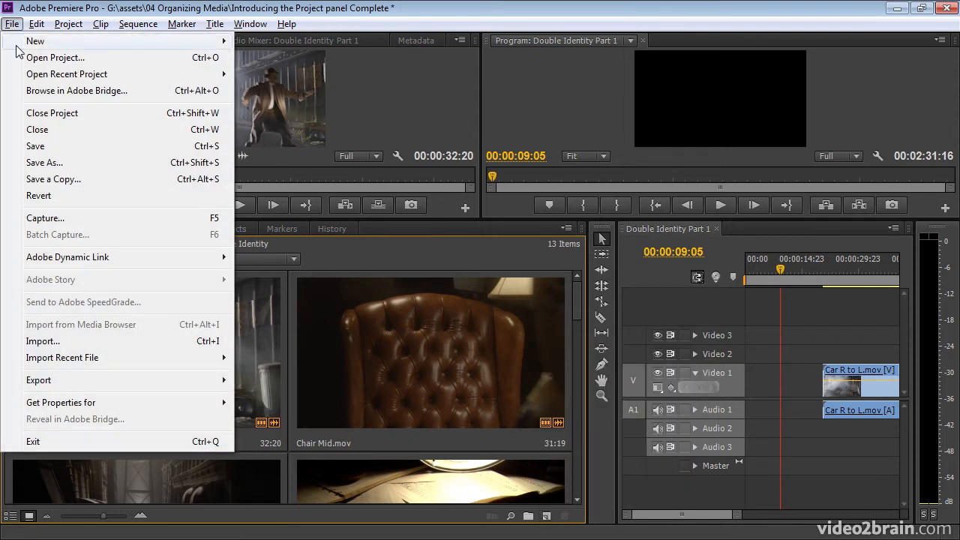
mouse_move(34, 42)
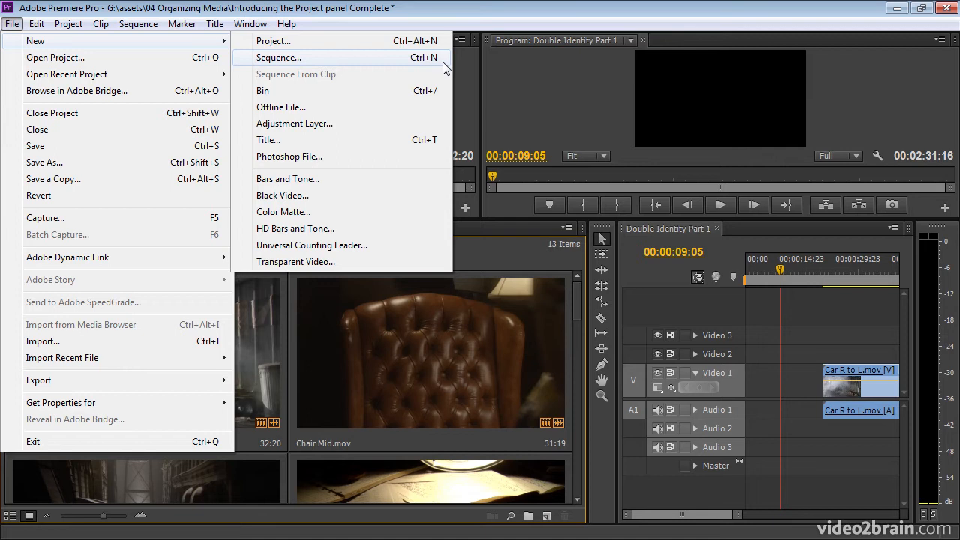
left_click(547, 516)
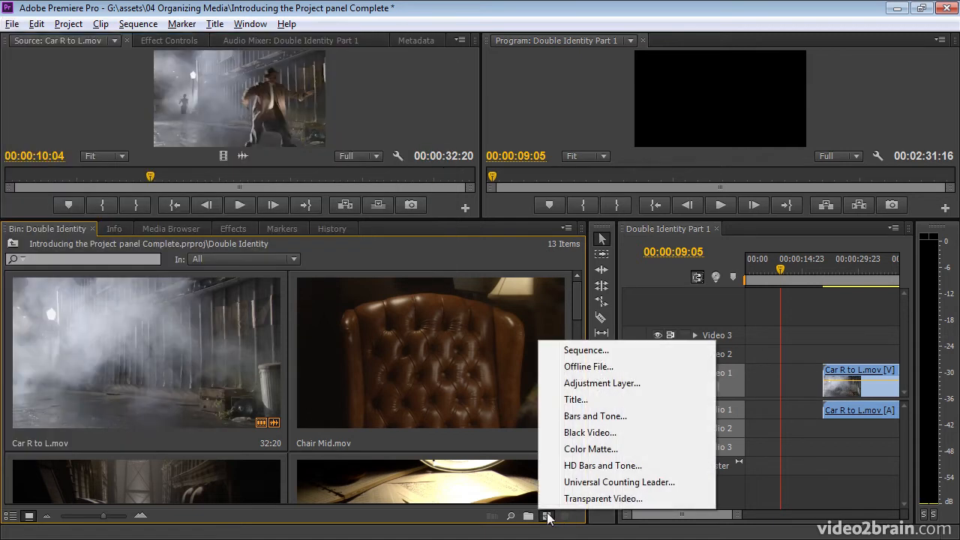
left_click(644, 368)
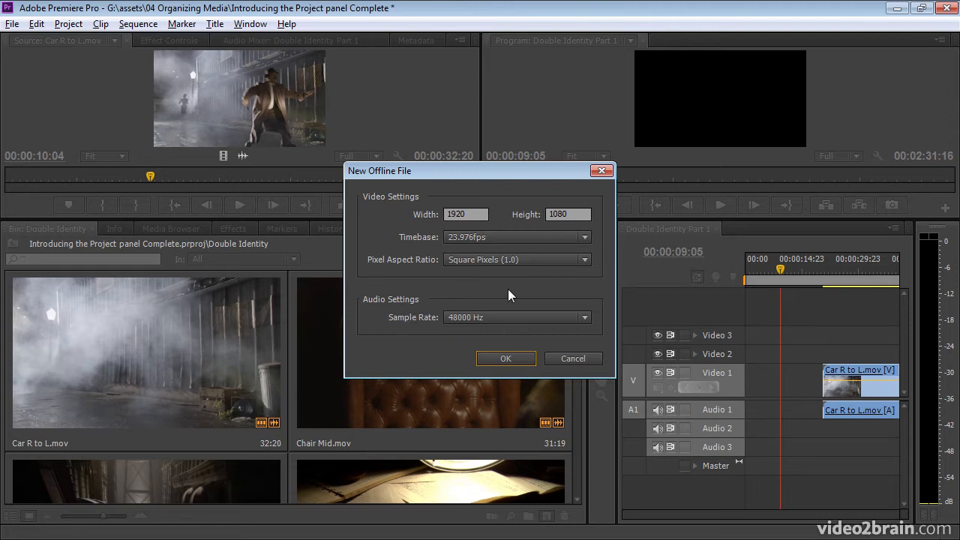
left_click(572, 359)
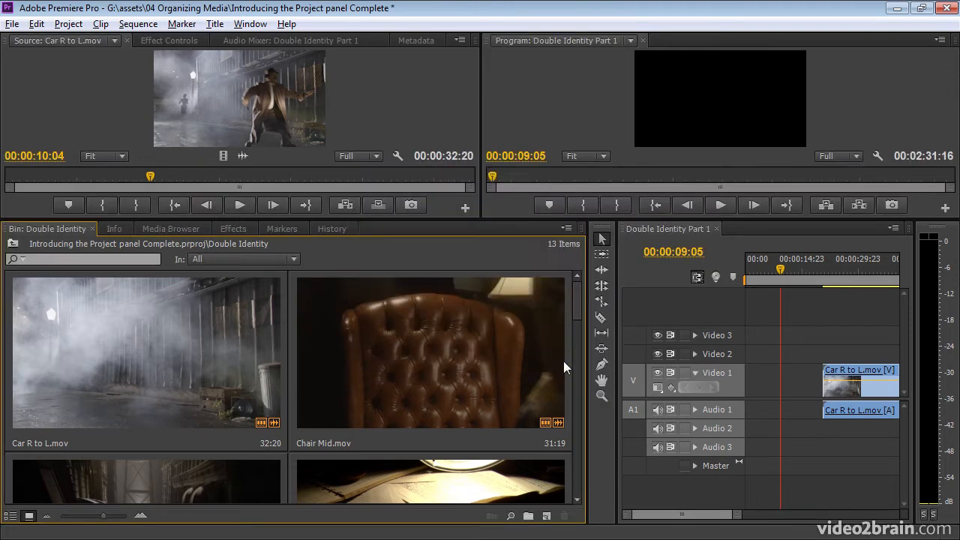
left_click(547, 516)
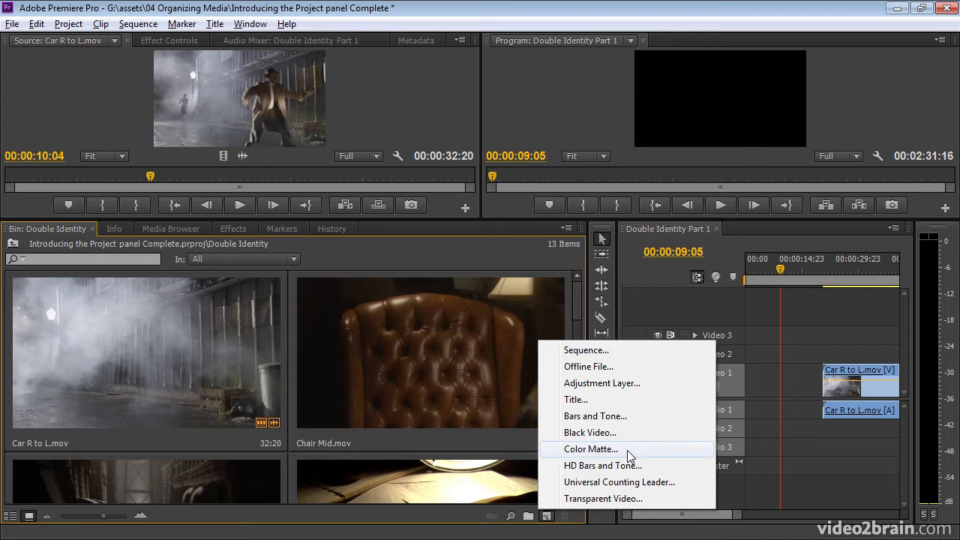
left_click(645, 418)
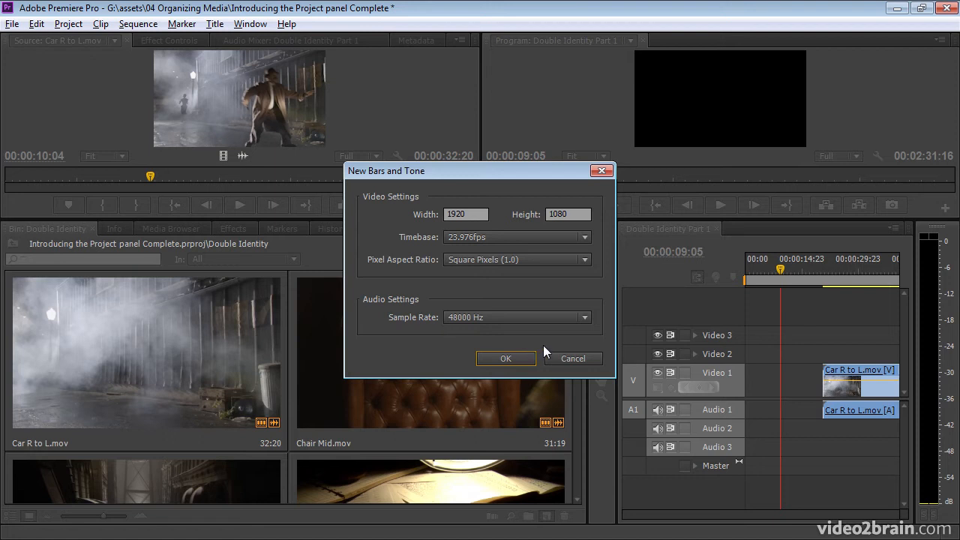
left_click(571, 358)
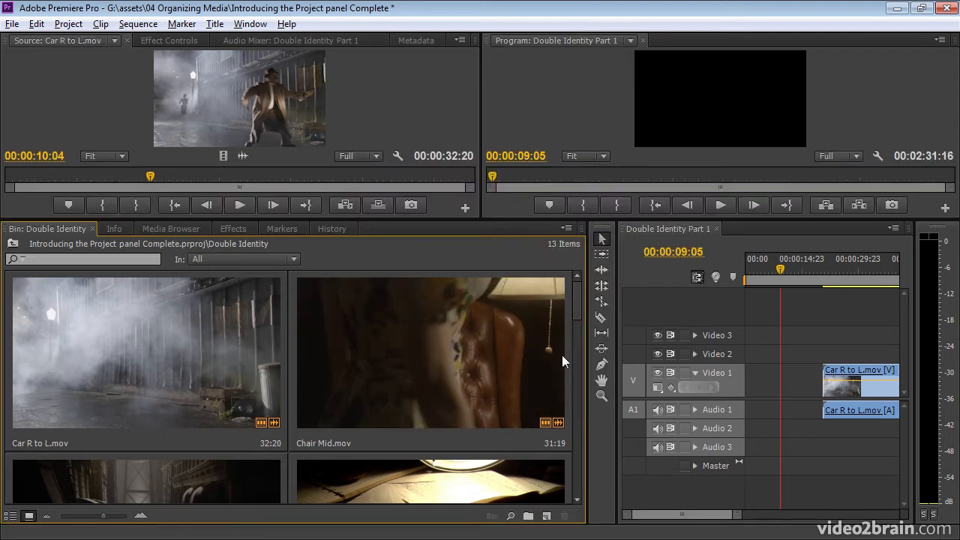
Shrink the bin's thumbnails to four per row and select the Car R to L clip.
left_click(528, 516)
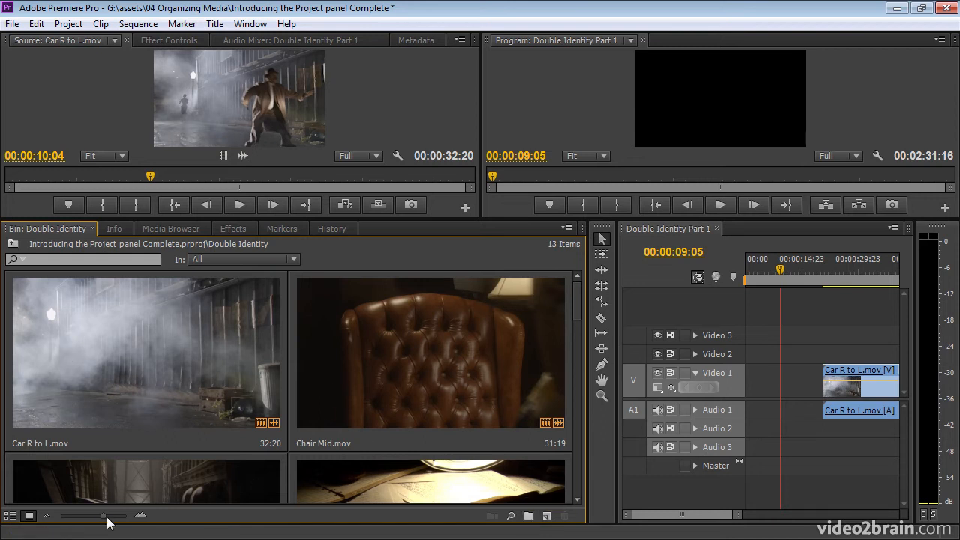
left_click_drag(102, 516, 64, 521)
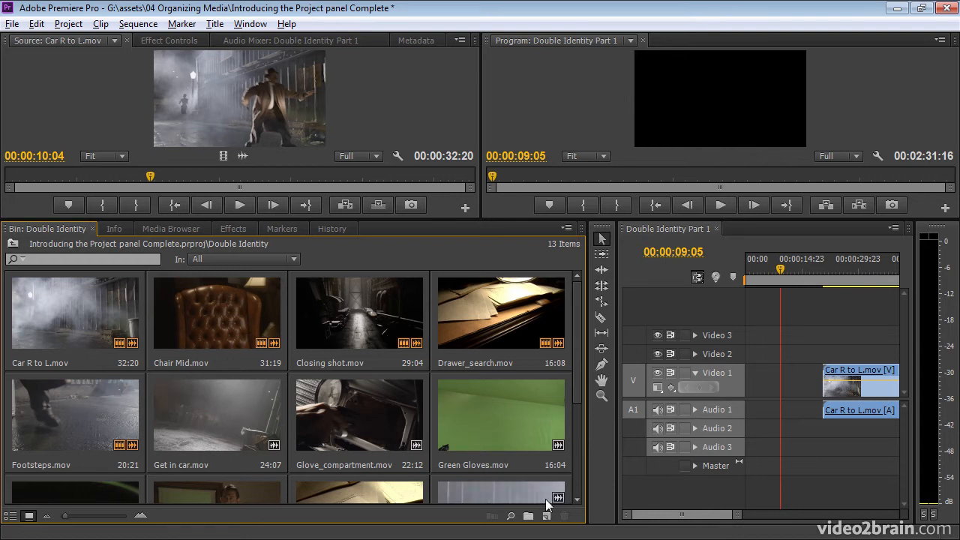
left_click(102, 311)
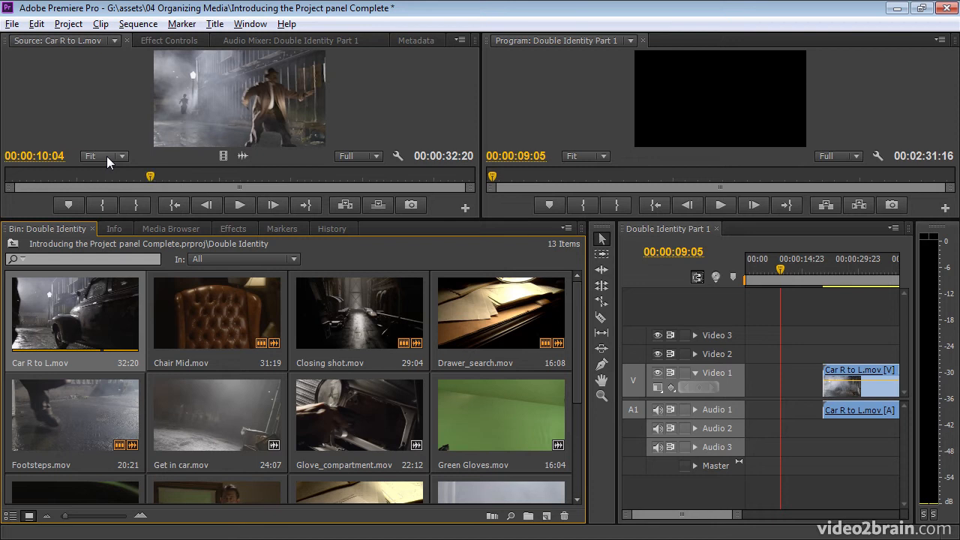
left_click(546, 516)
left_click(604, 349)
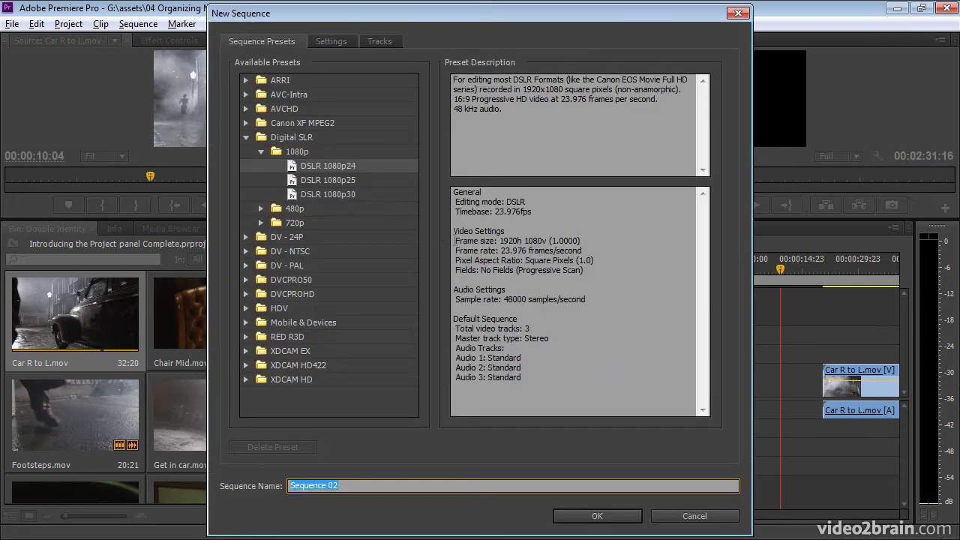
left_click(343, 45)
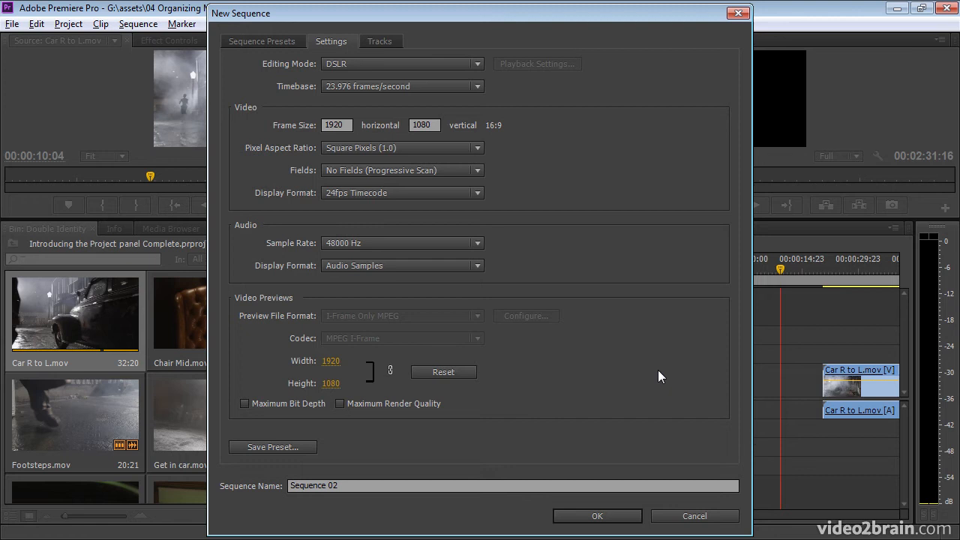
left_click(721, 517)
left_click(81, 316)
Create a new sequence from the seven clips Car R to L through Glove_compartment.
left_click(374, 414, "shift")
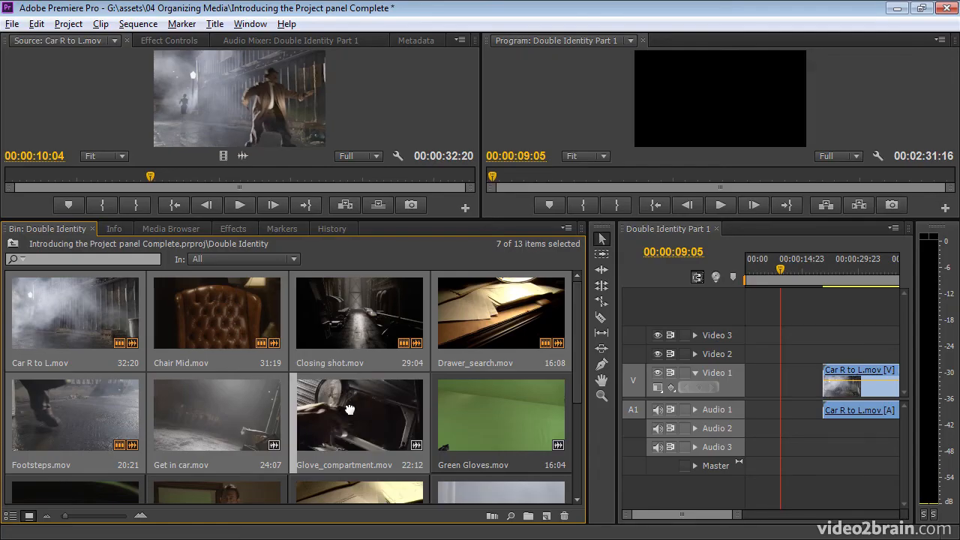
scroll(538, 489, "down", 1)
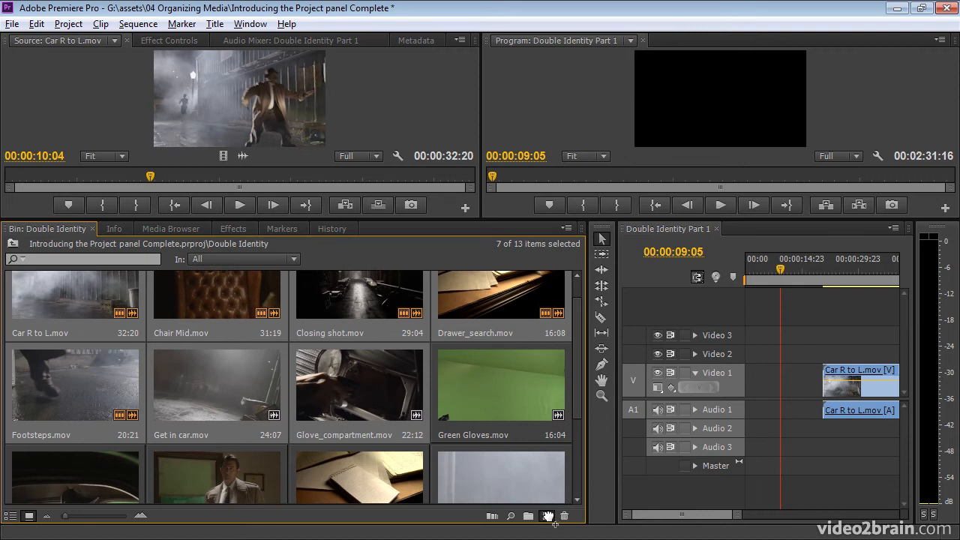
left_click_drag(548, 516, 547, 517)
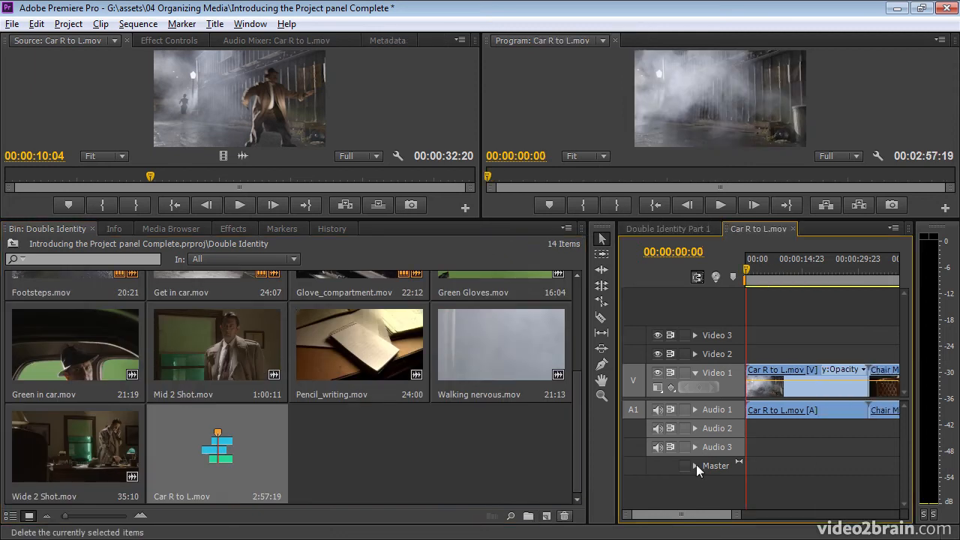
Widen the timeline and place the playhead at 00:00:51:21.
left_click_drag(617, 310, 452, 330)
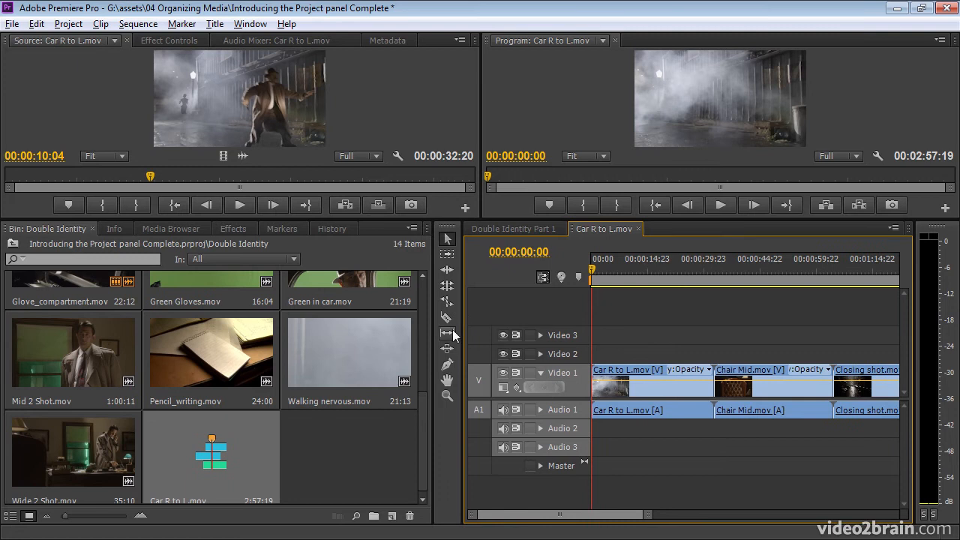
scroll(425, 398, "down", 1)
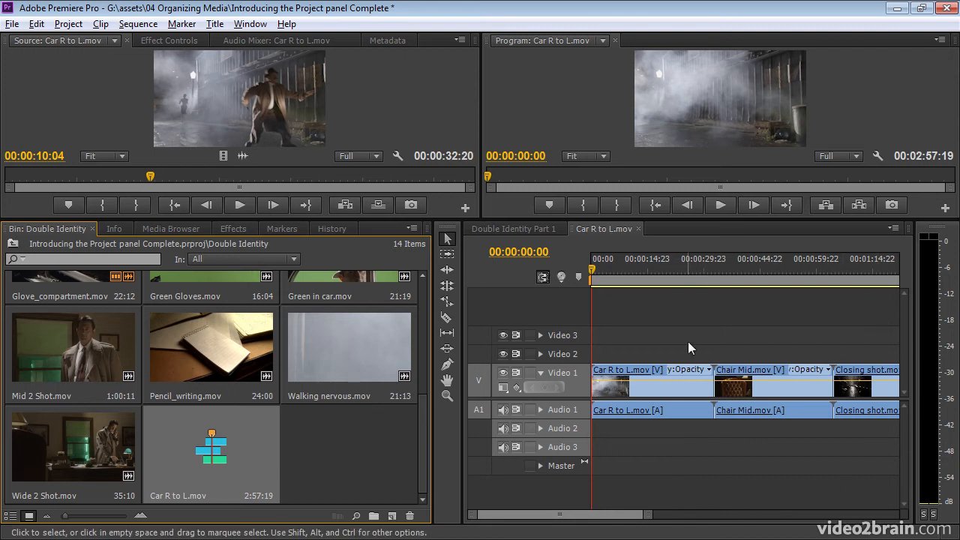
left_click_drag(644, 517, 722, 518)
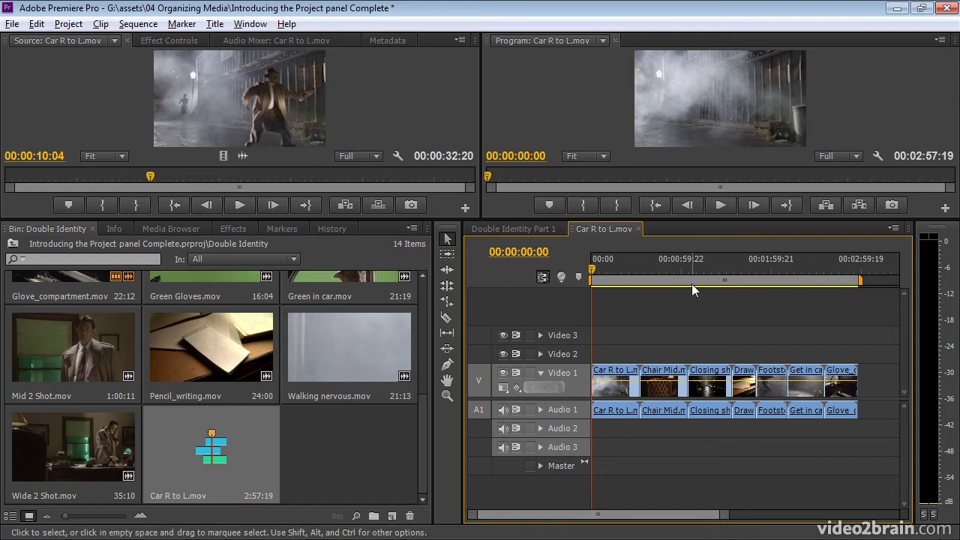
left_click(669, 268)
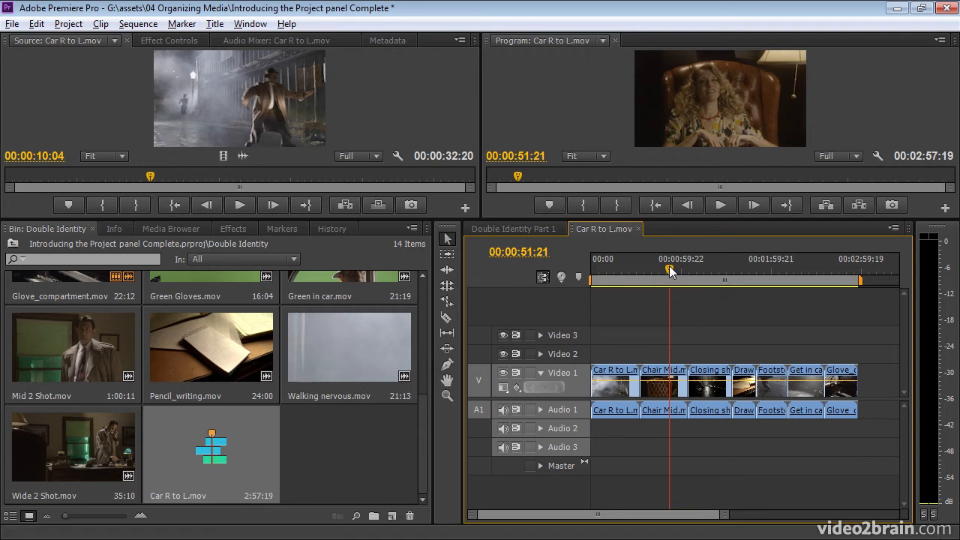
Move Mid 2 Shot, Pencil_writing, Walking nervous and Wide 2 Shot into new Bin 04, then use List View.
left_click(85, 355)
left_click(85, 451, "shift")
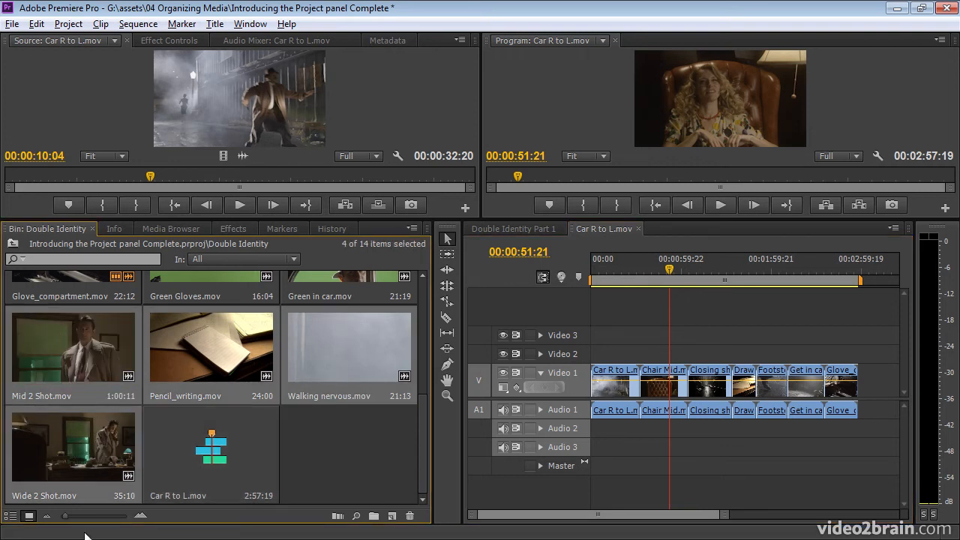
left_click_drag(68, 448, 375, 516)
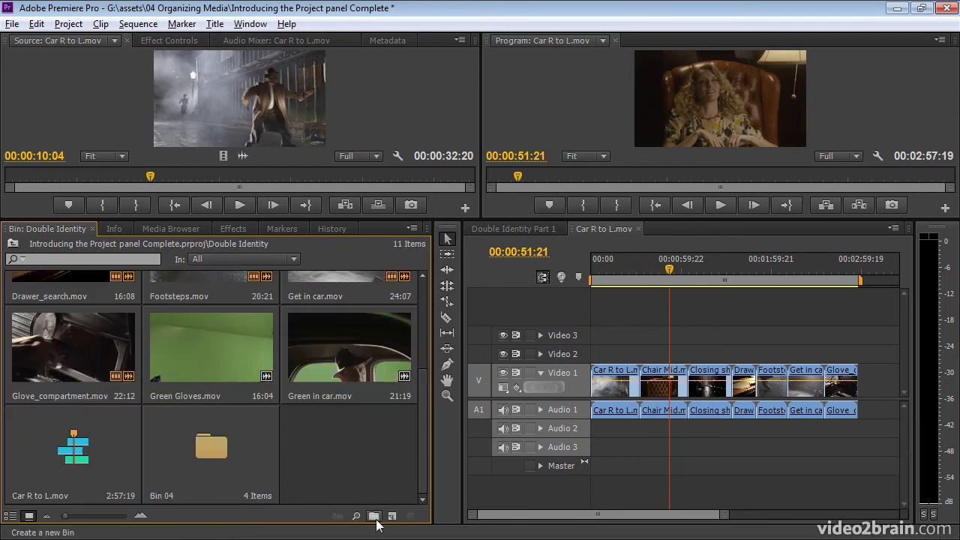
left_click(228, 459)
double_click(207, 444)
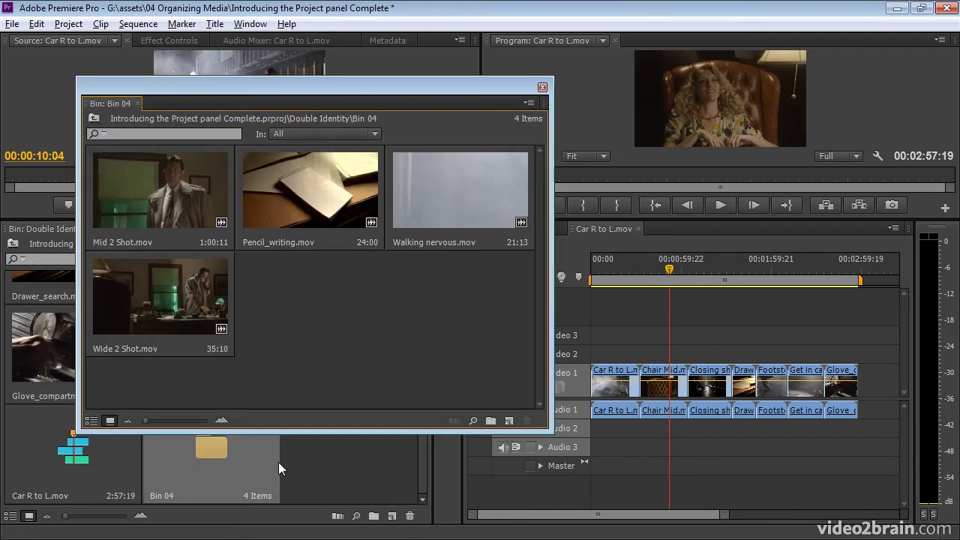
left_click(542, 87)
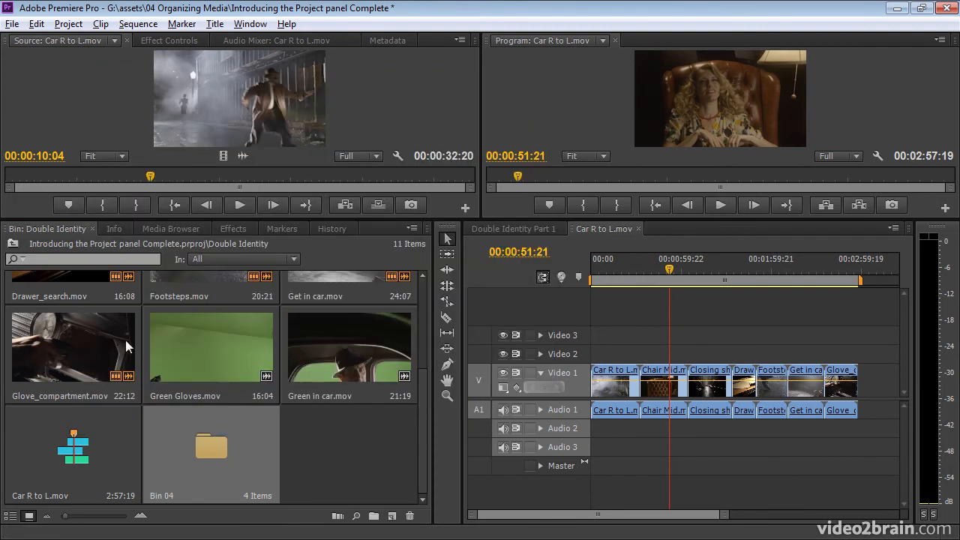
left_click(11, 516)
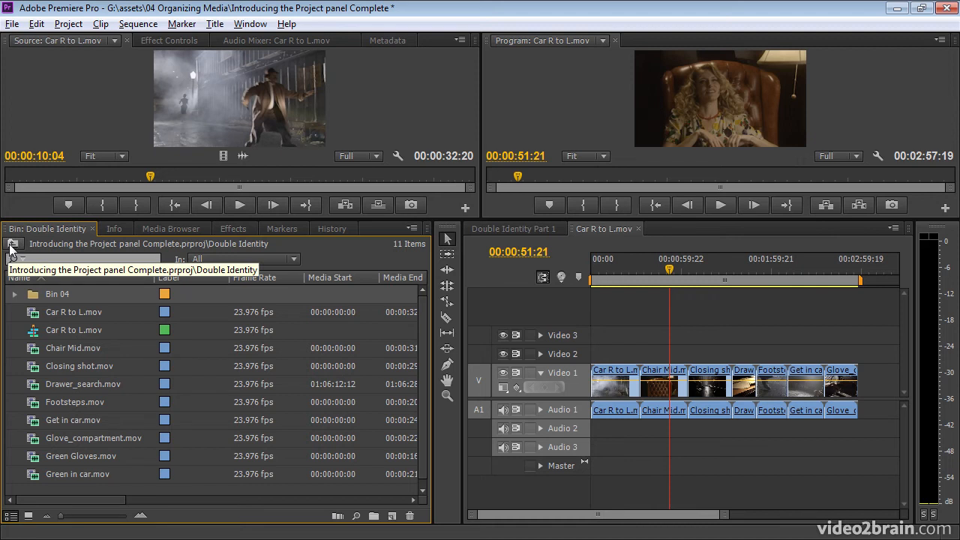
Toggle Bin 04, go up to the whole project, and re-expand the Double Identity folder.
left_click(15, 295)
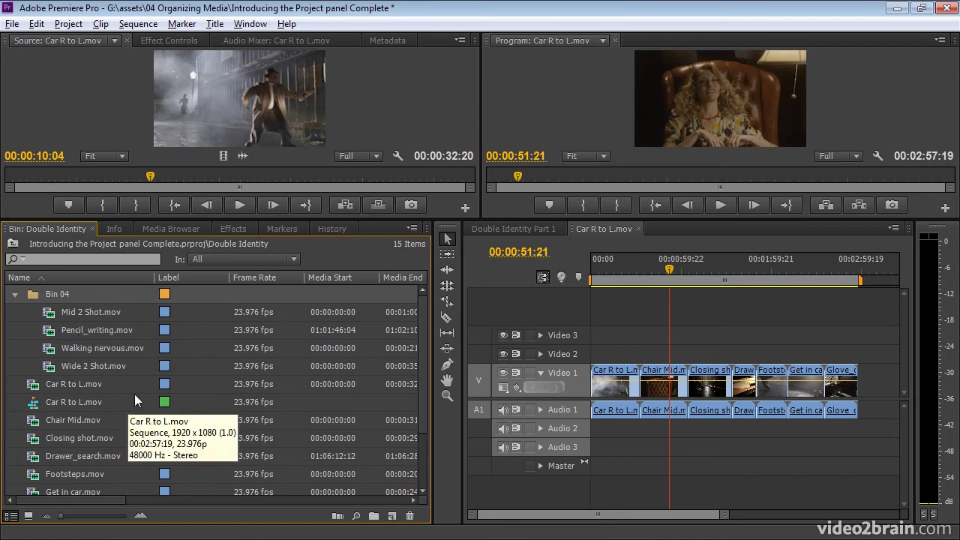
left_click(14, 295)
left_click(13, 244)
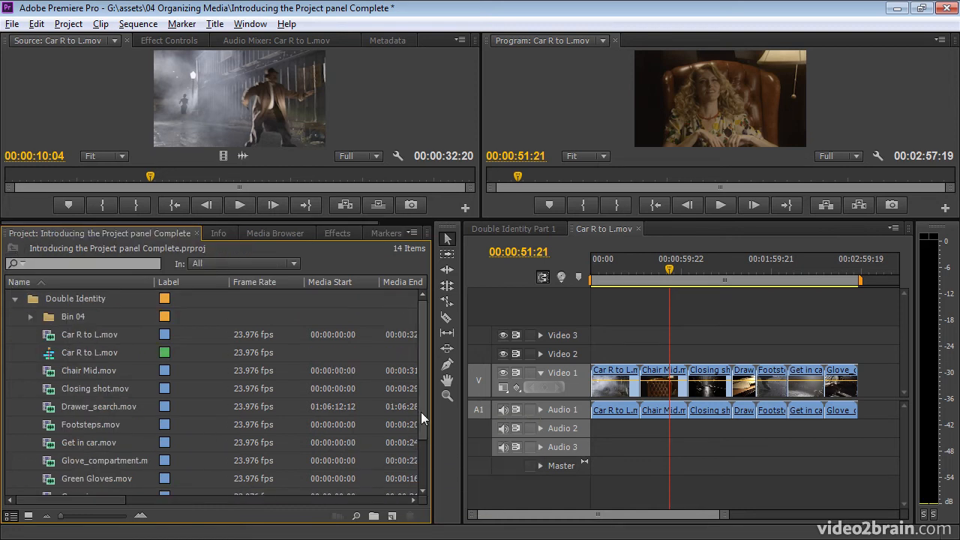
left_click(15, 299)
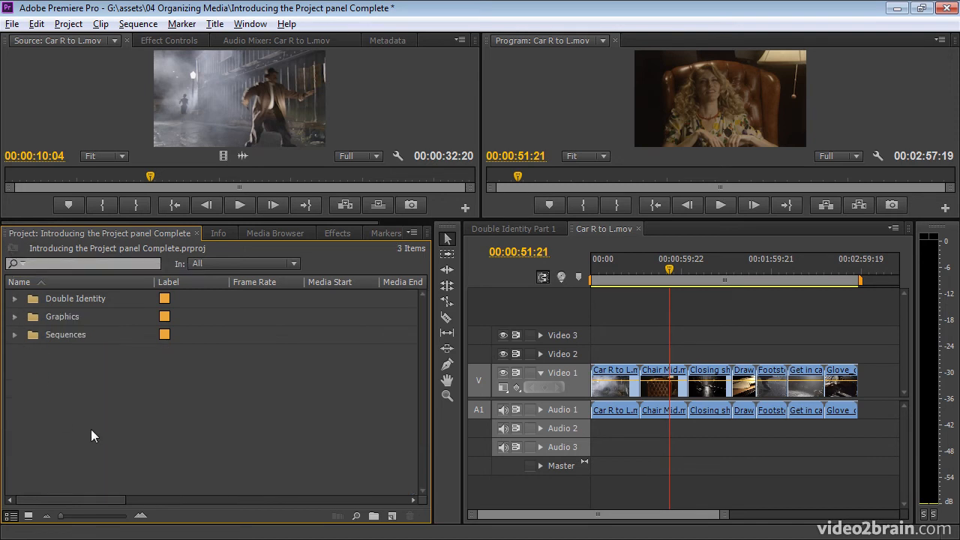
left_click(15, 299)
left_click(412, 234)
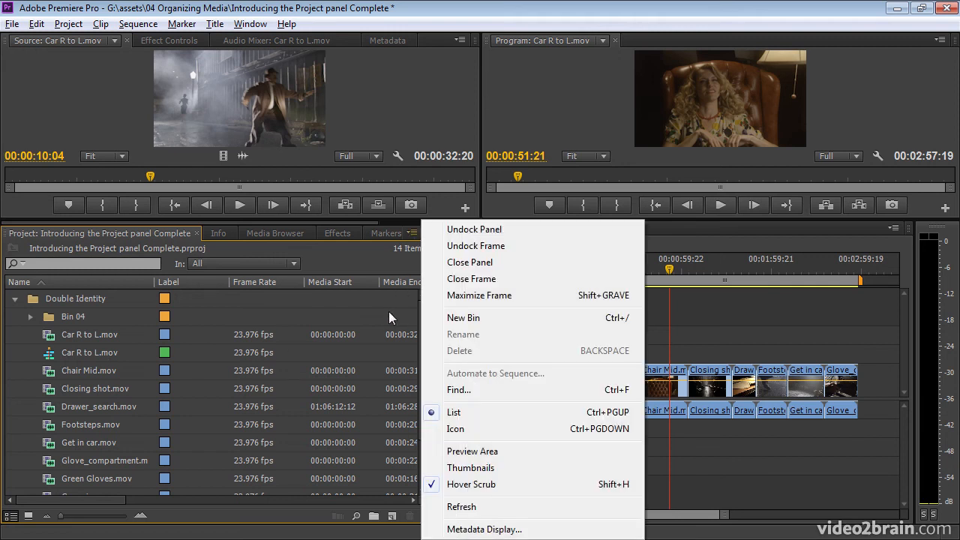
In Metadata Display, enable Shot under Premiere Pro Project Metadata, then scroll the list to the new column.
left_click(415, 232)
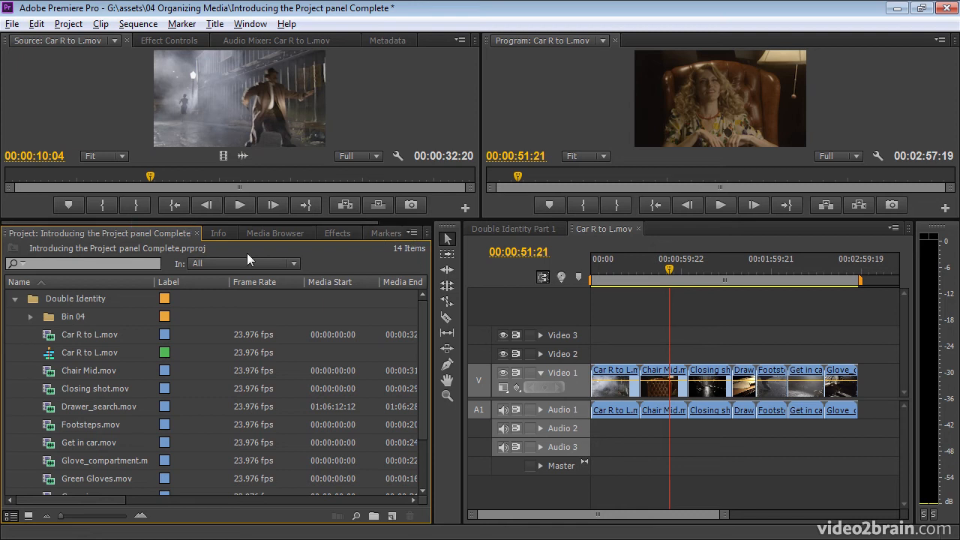
left_click(414, 233)
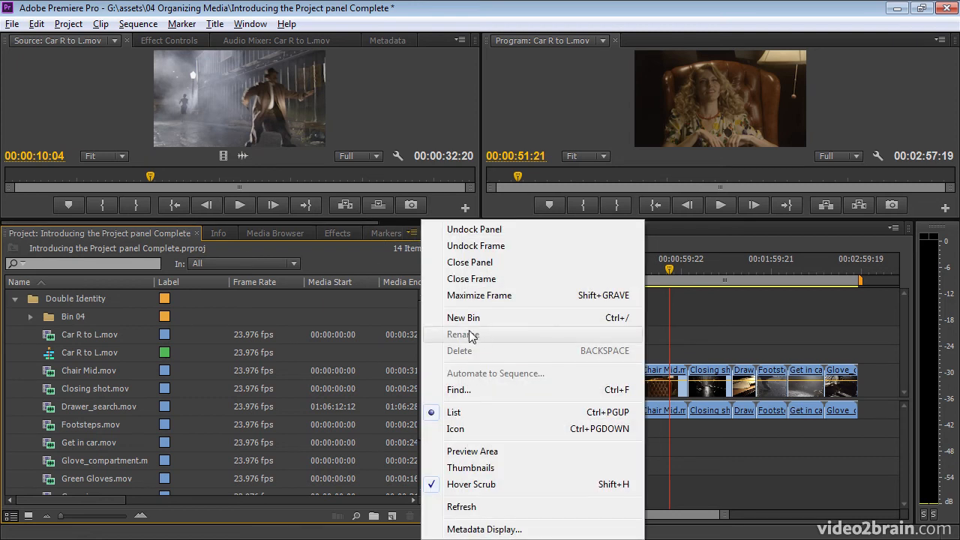
left_click(493, 530)
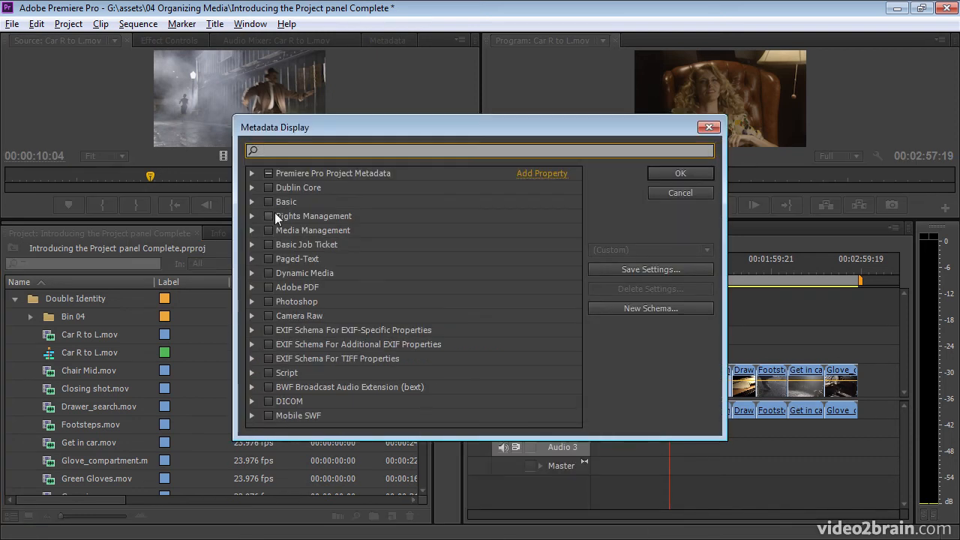
left_click(252, 174)
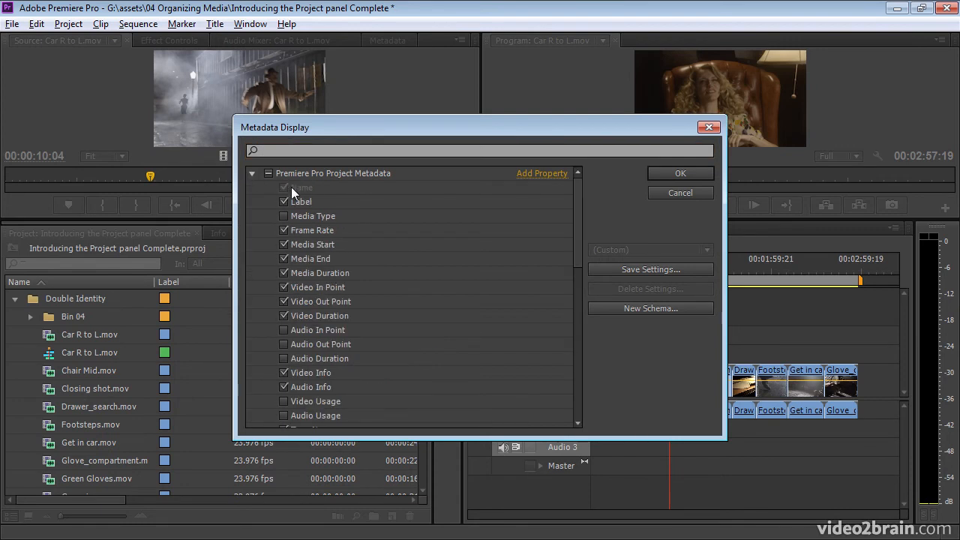
left_click_drag(504, 128, 719, 100)
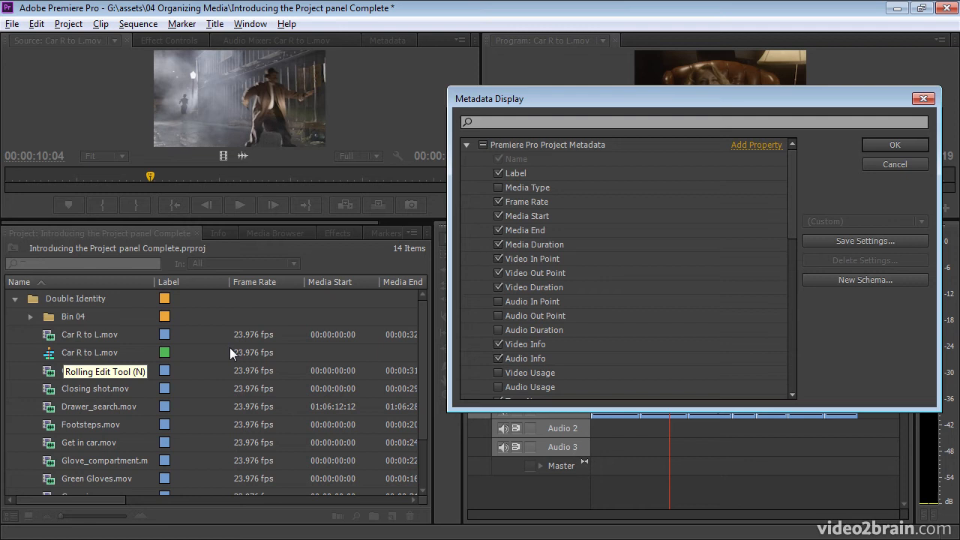
left_click_drag(796, 202, 792, 278)
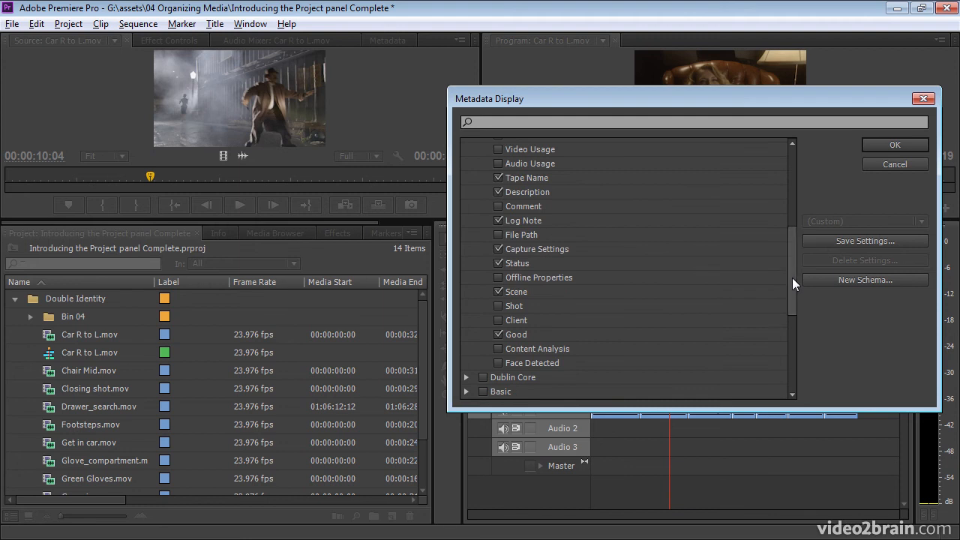
left_click(498, 306)
left_click(902, 142)
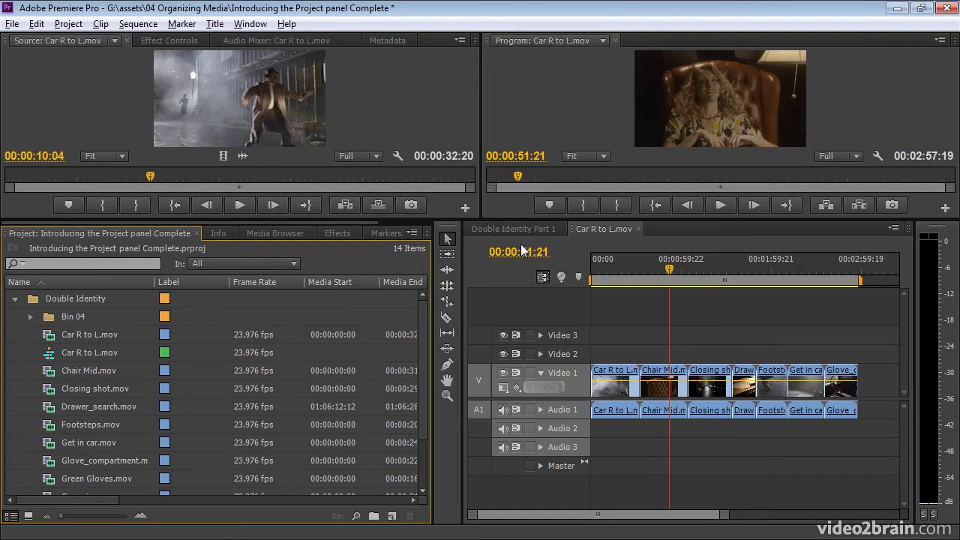
left_click_drag(104, 500, 409, 502)
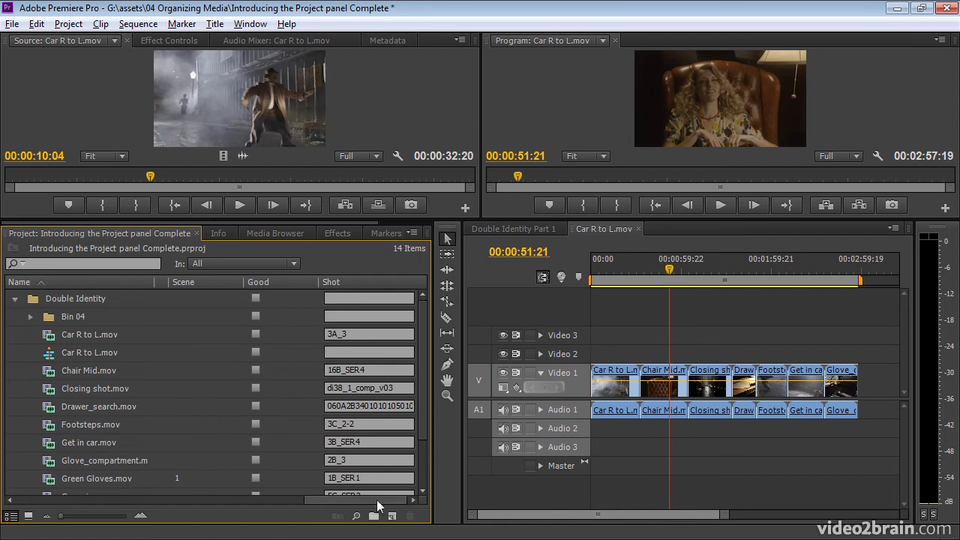
Enable the Project panel Preview Area and preview Chair Mid.mov (1920×1080, 00:00:31:19, 23.976p).
left_click_drag(424, 347, 424, 371)
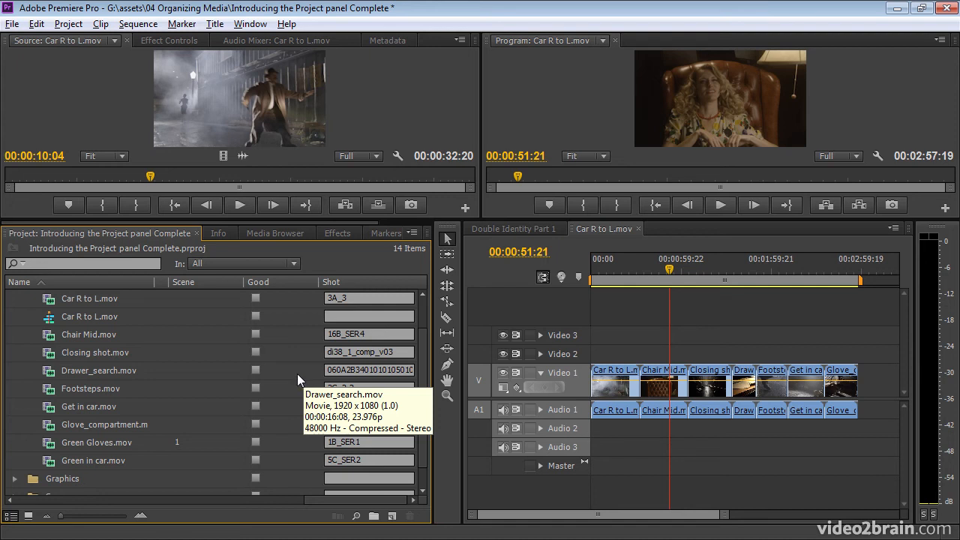
left_click(412, 233)
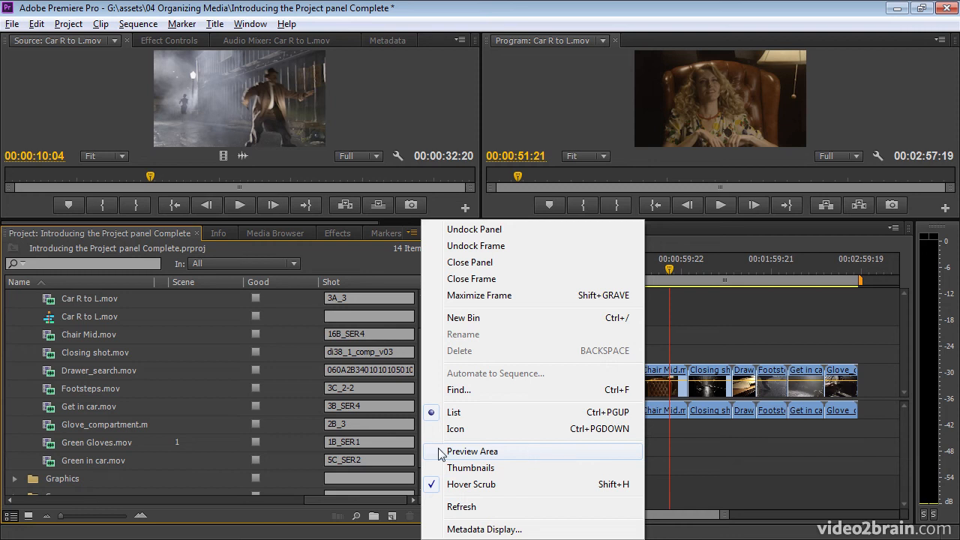
left_click(536, 453)
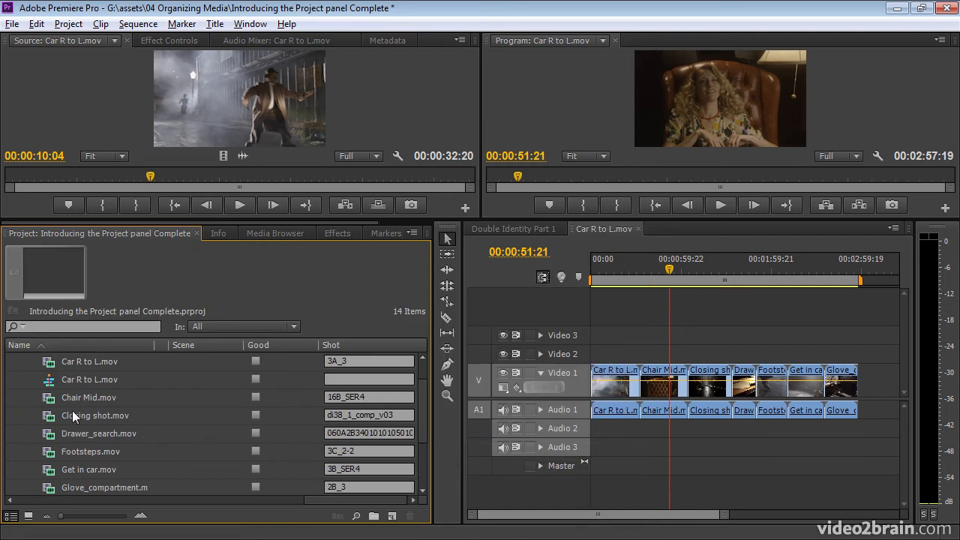
left_click(52, 399)
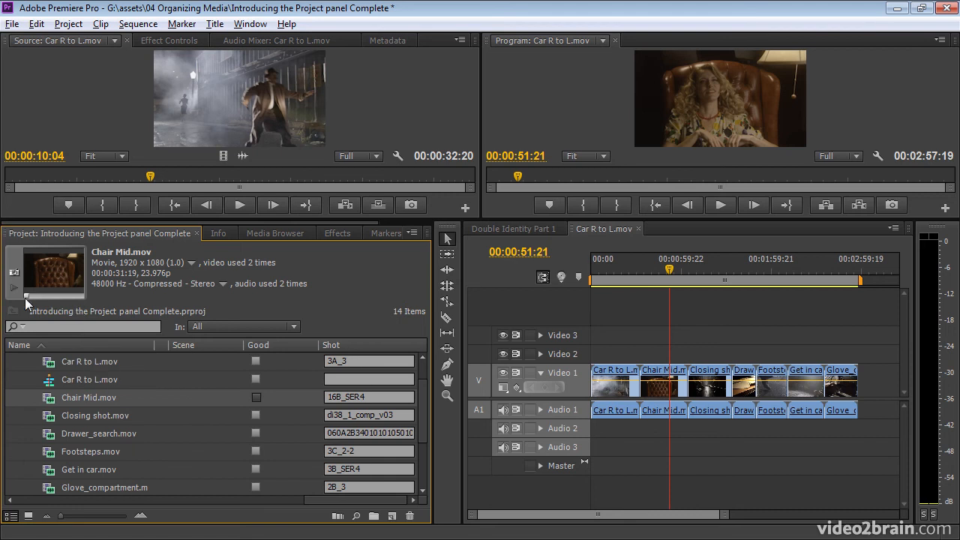
Open the Double Identity bin in icon view and preview Chair Mid.mov, Car R to L.mov and Footsteps.mov.
left_click(29, 516)
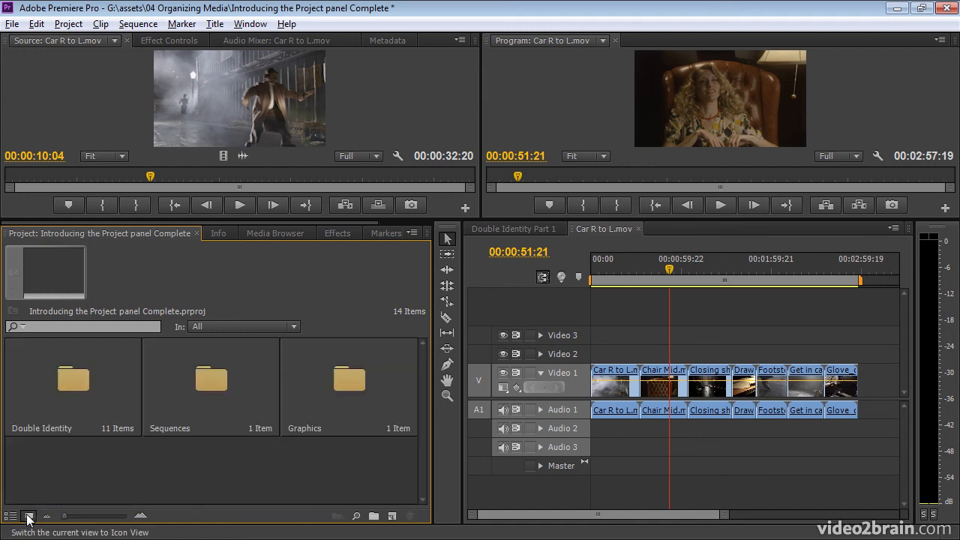
double_click(65, 390)
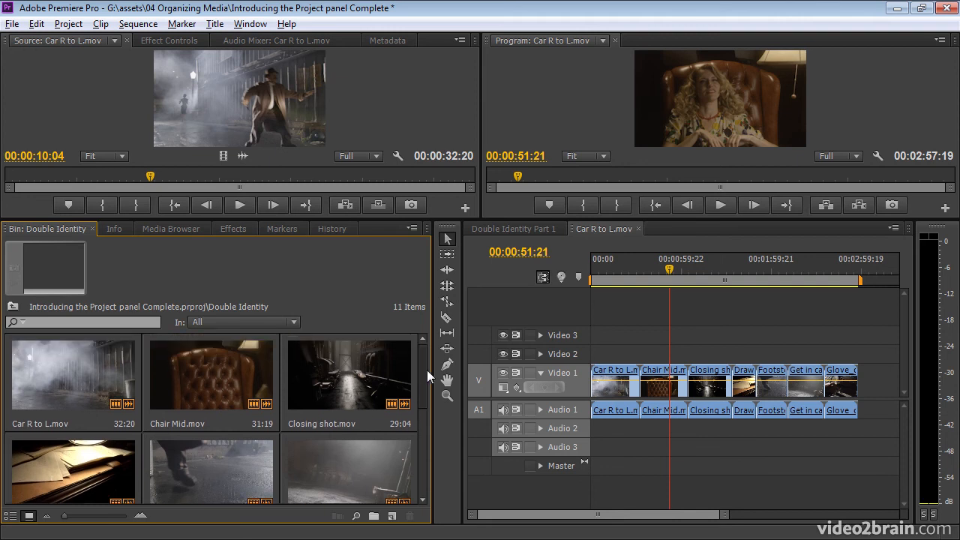
left_click(249, 405)
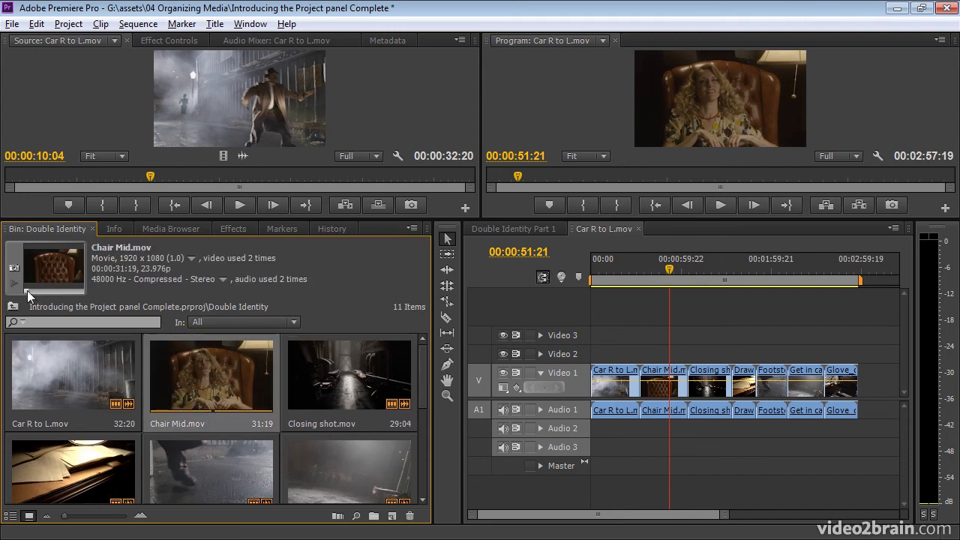
left_click(71, 378)
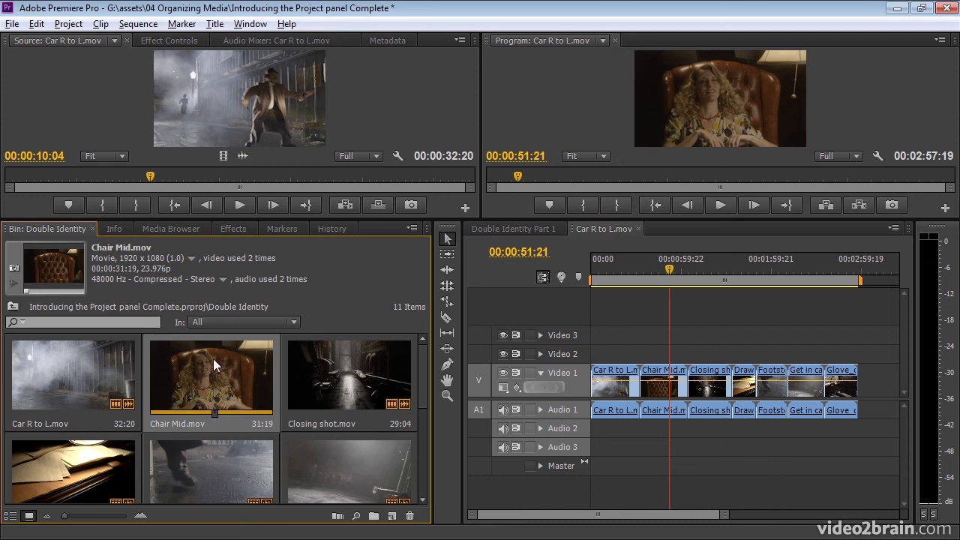
left_click(216, 480)
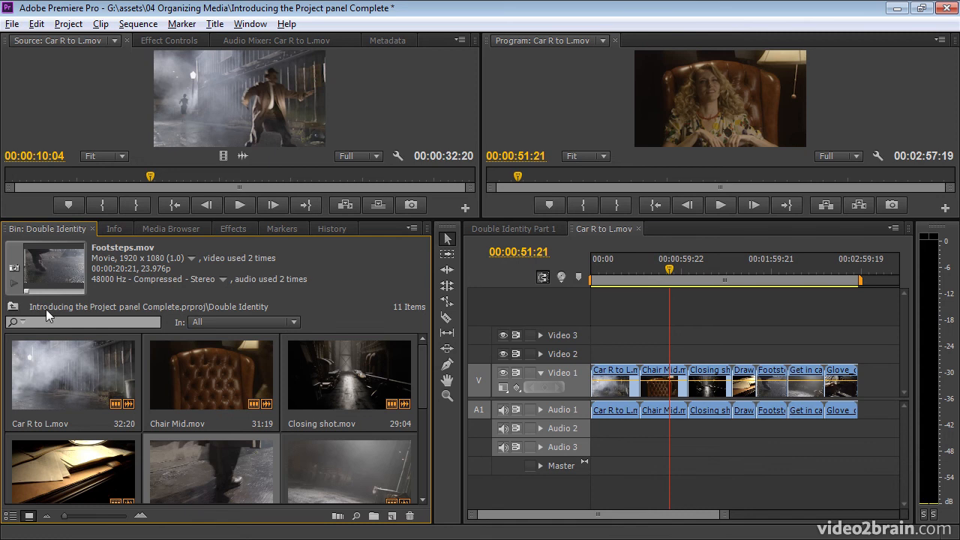
Scrub Chair Mid.mov to a darker frame, make it the poster frame, then preview Car R to L.mov.
left_click(172, 385)
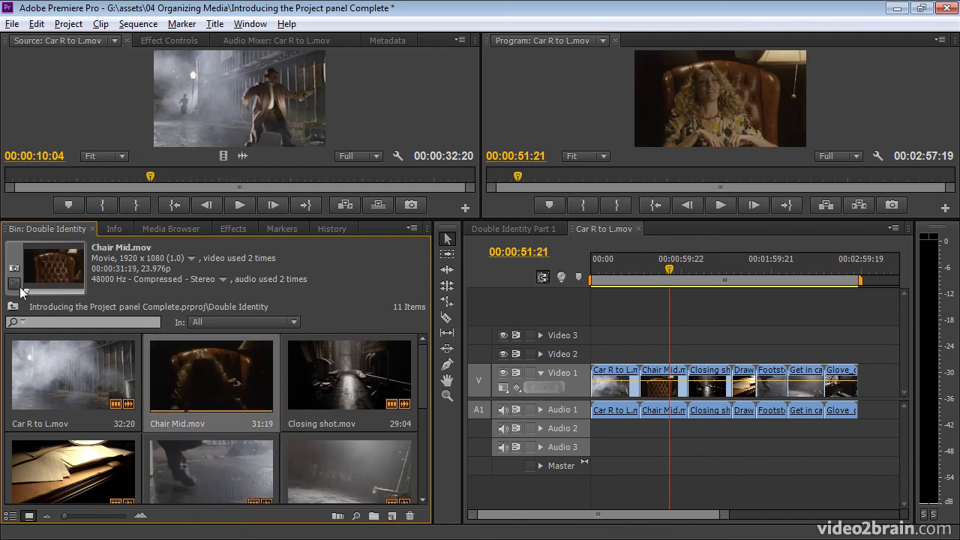
left_click_drag(25, 290, 51, 288)
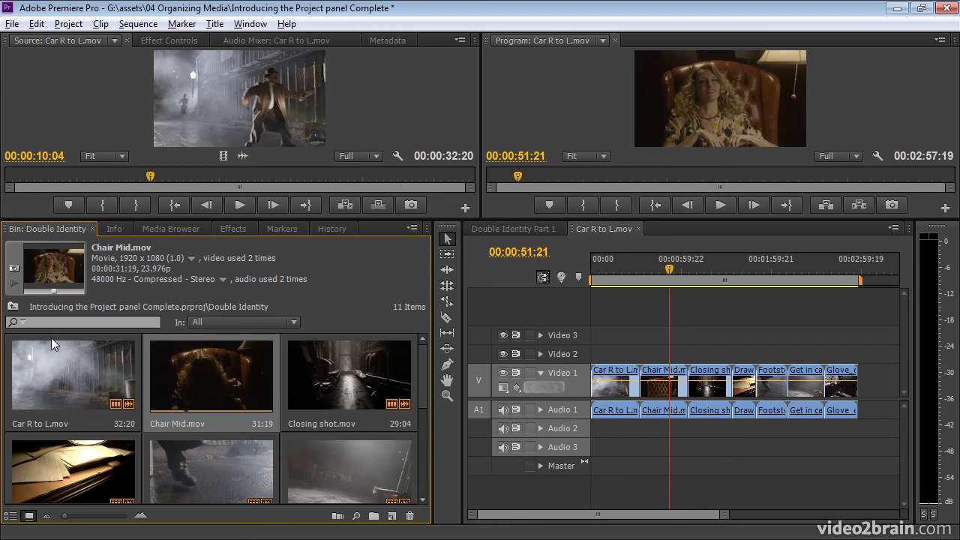
left_click(15, 276)
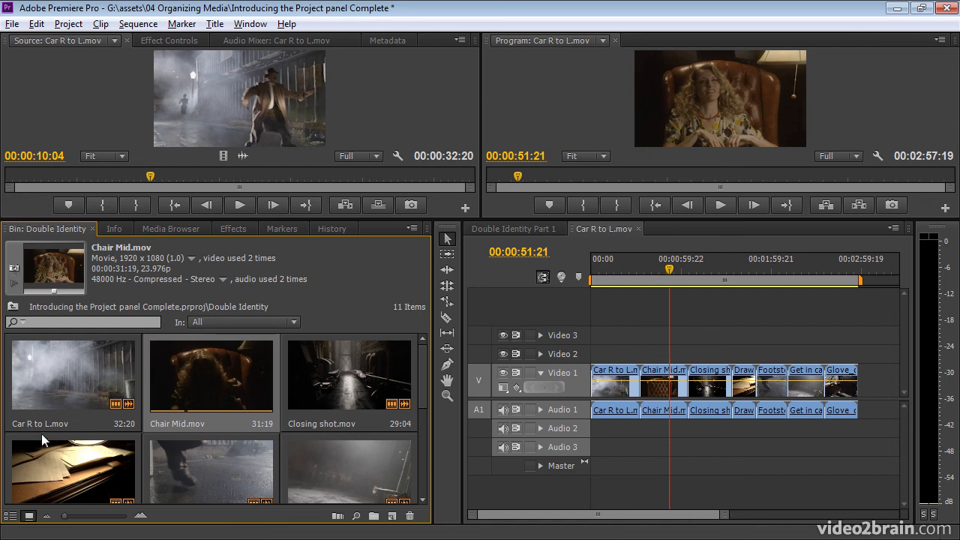
left_click(64, 378)
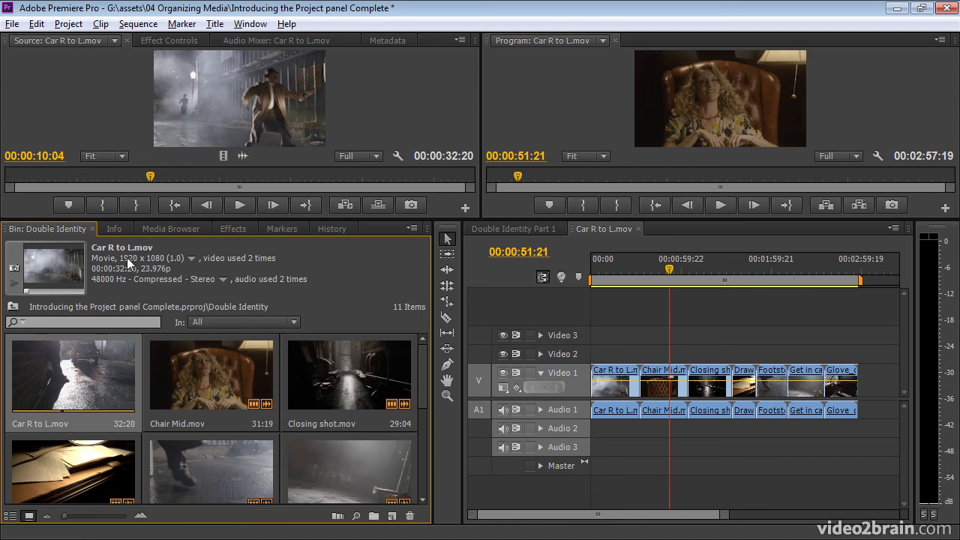
From Chair Mid.mov's video usage list, open Double Identity Part 1 where the clip is used.
left_click(193, 359)
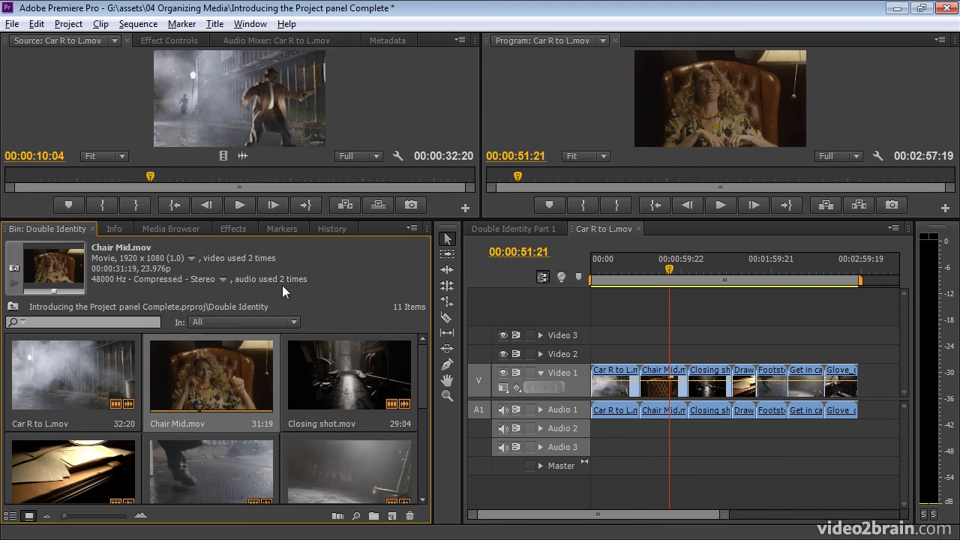
left_click(190, 259)
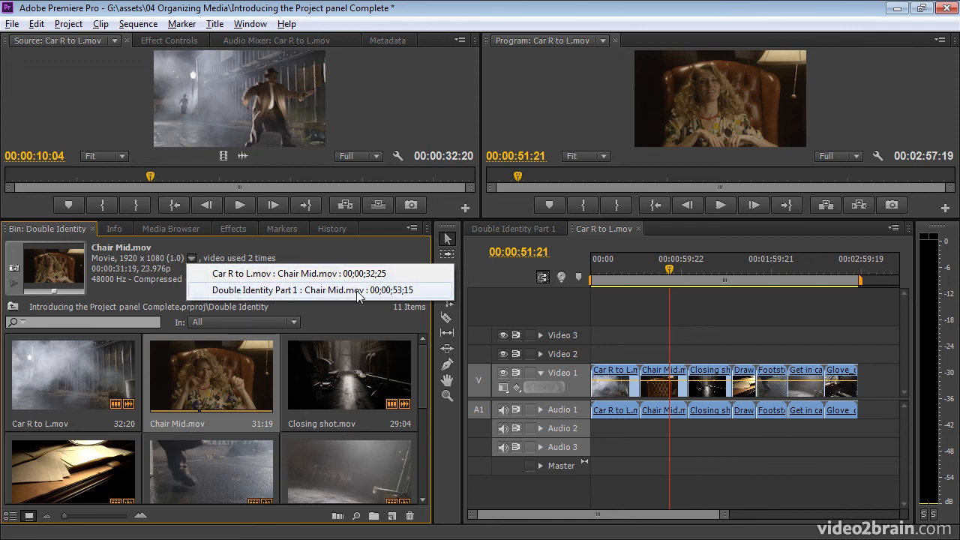
left_click(406, 294)
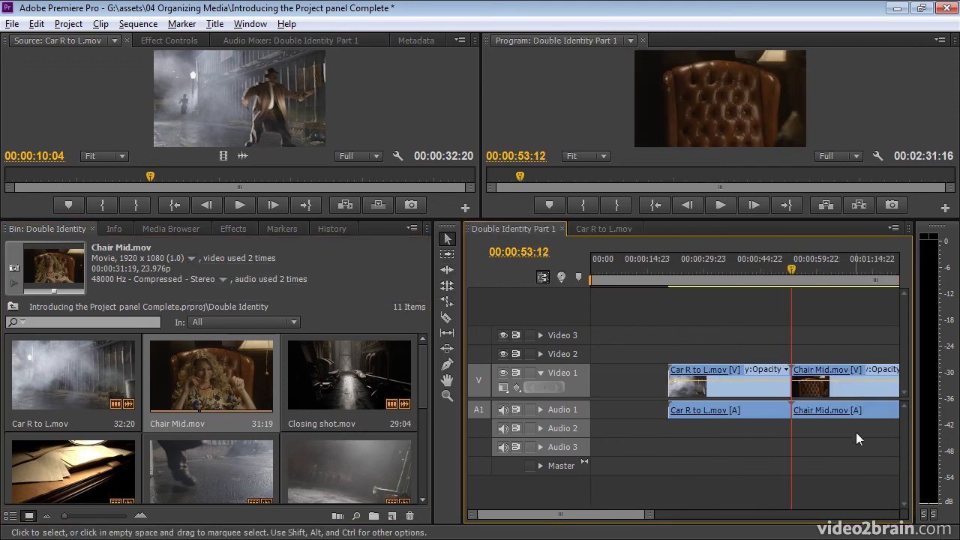